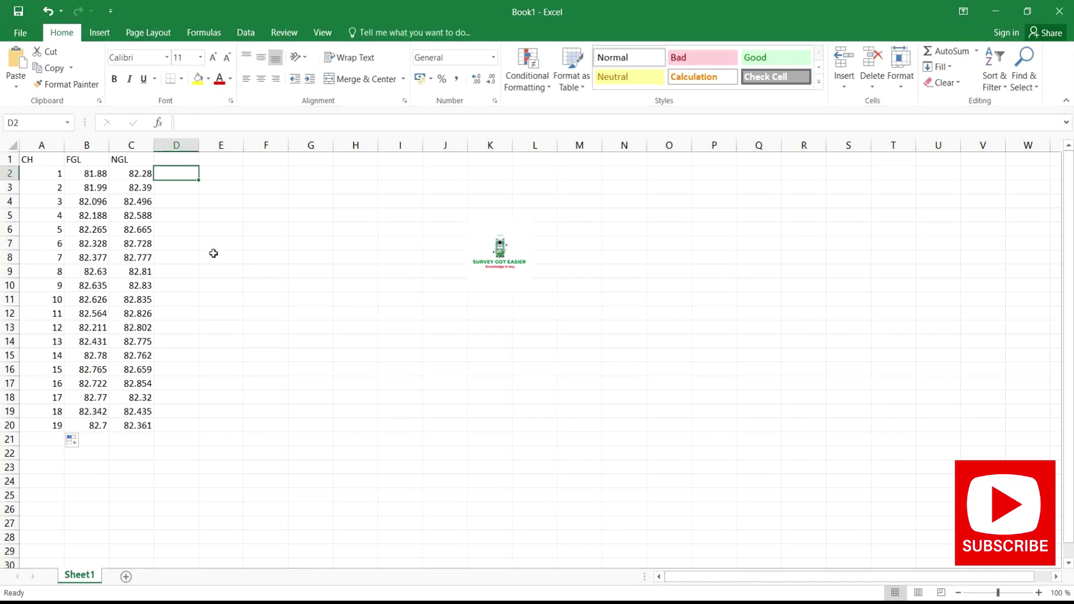
Step: Clear the existing chainage numbers from cells A2 to A20 under the CH heading
{"action": "left_click", "coordinate": [216, 242]}
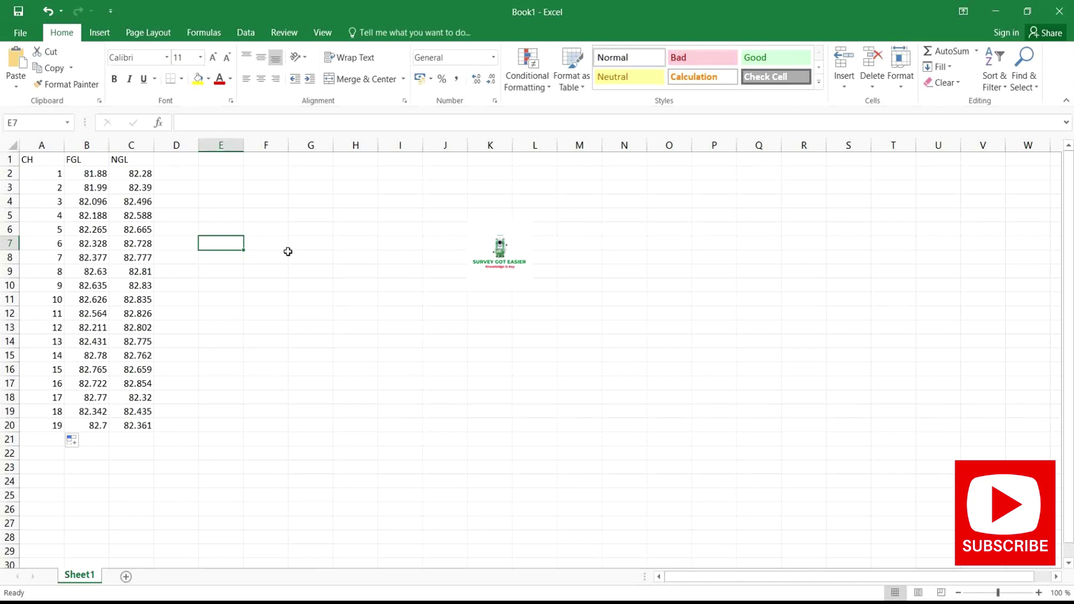
{"action": "left_click_drag", "start_coordinate": [49, 171], "coordinate": [56, 426]}
{"action": "key", "text": "Delete"}
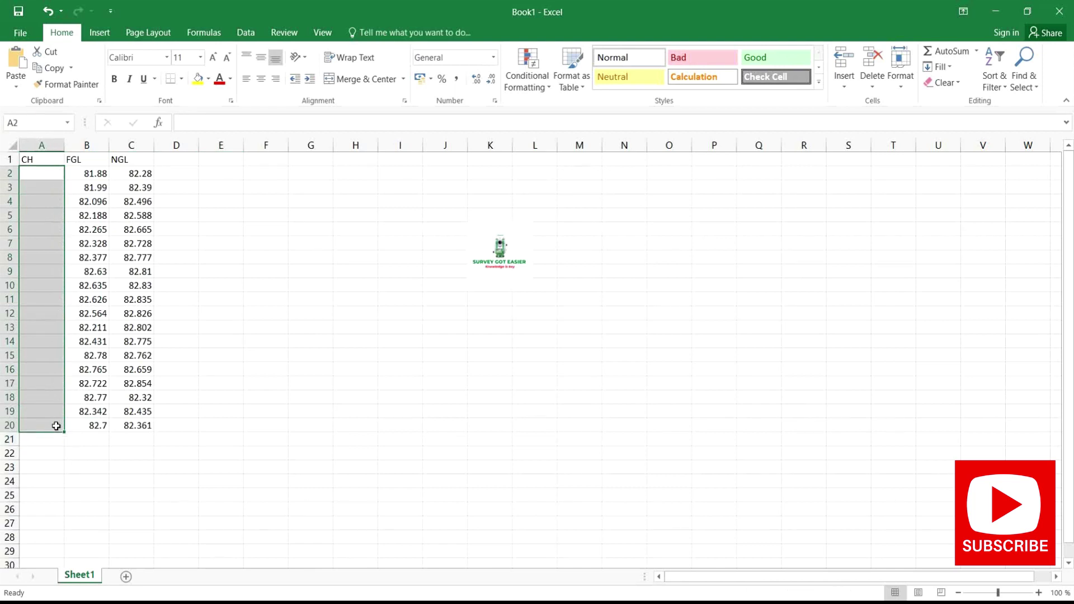
{"action": "left_click", "coordinate": [61, 495]}
Step: Enter 0 as the first chainage in cell A2
{"action": "left_click", "coordinate": [46, 176]}
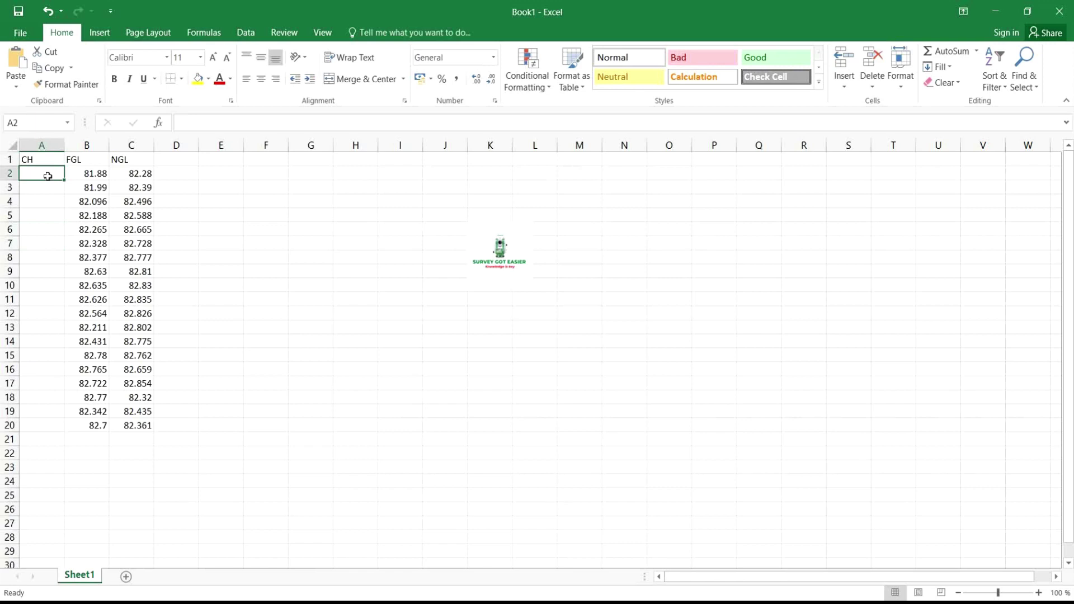
{"action": "type", "text": "0"}
{"action": "left_click", "coordinate": [52, 208]}
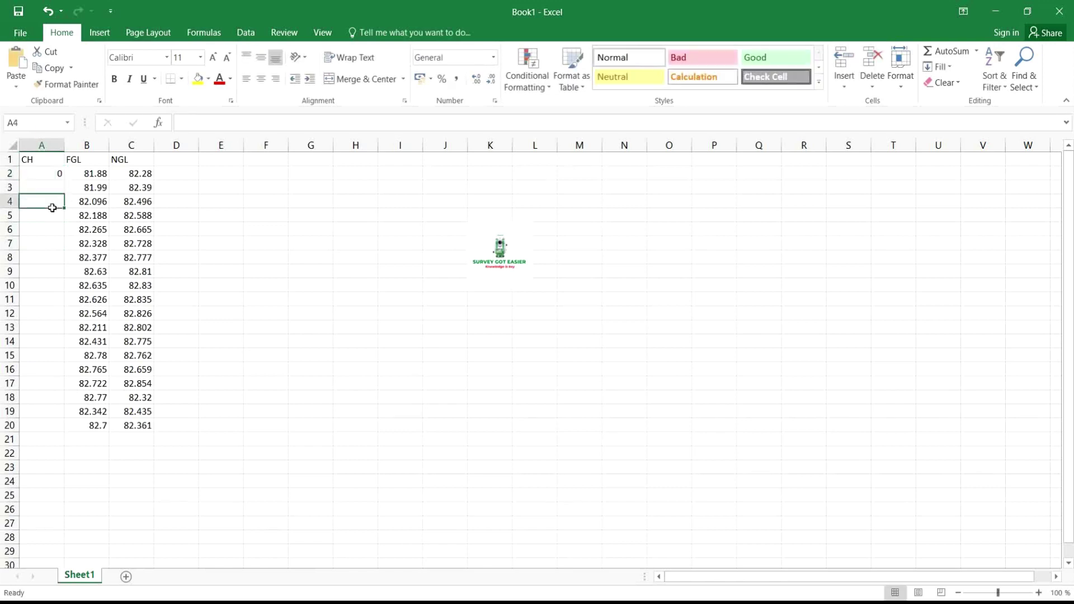
Step: Apply the custom number format 0+000 to the first chainage in cell A2
{"action": "left_click", "coordinate": [43, 173]}
{"action": "right_click", "coordinate": [43, 174]}
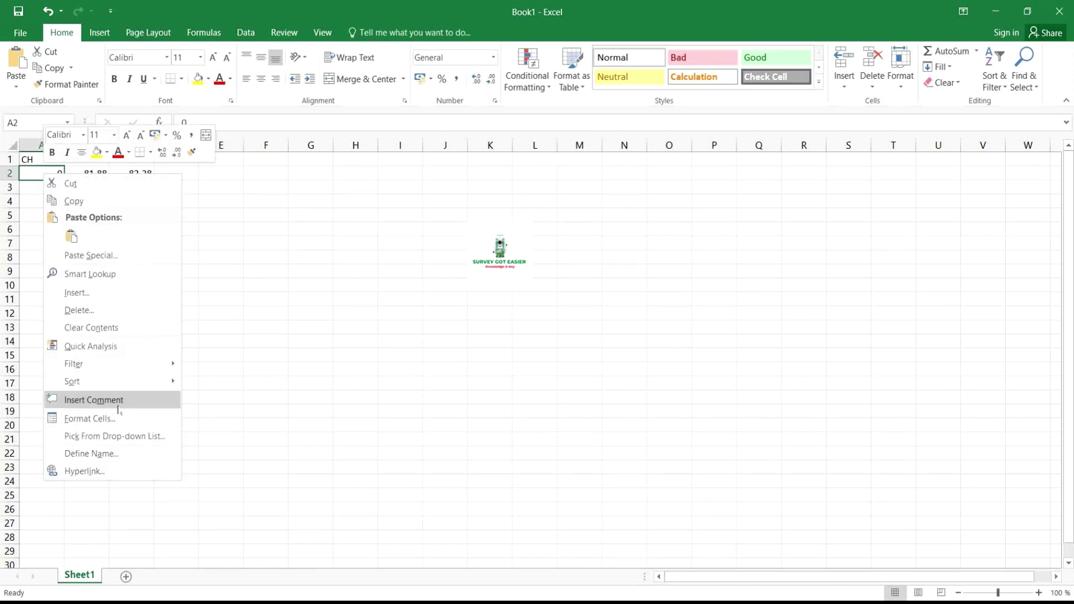
{"action": "left_click", "coordinate": [114, 419]}
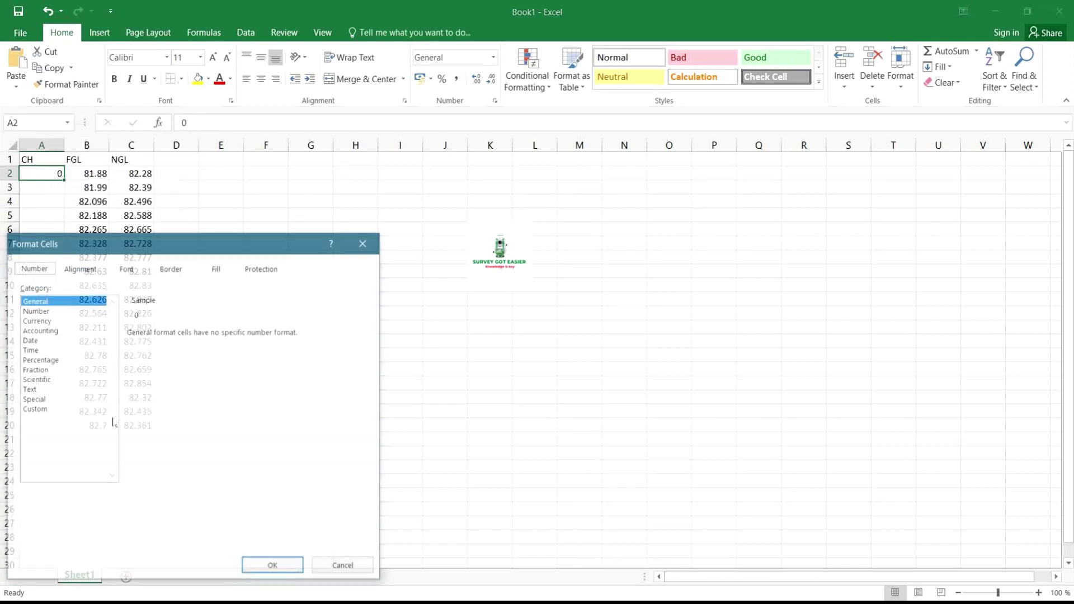
{"action": "left_click", "coordinate": [35, 310]}
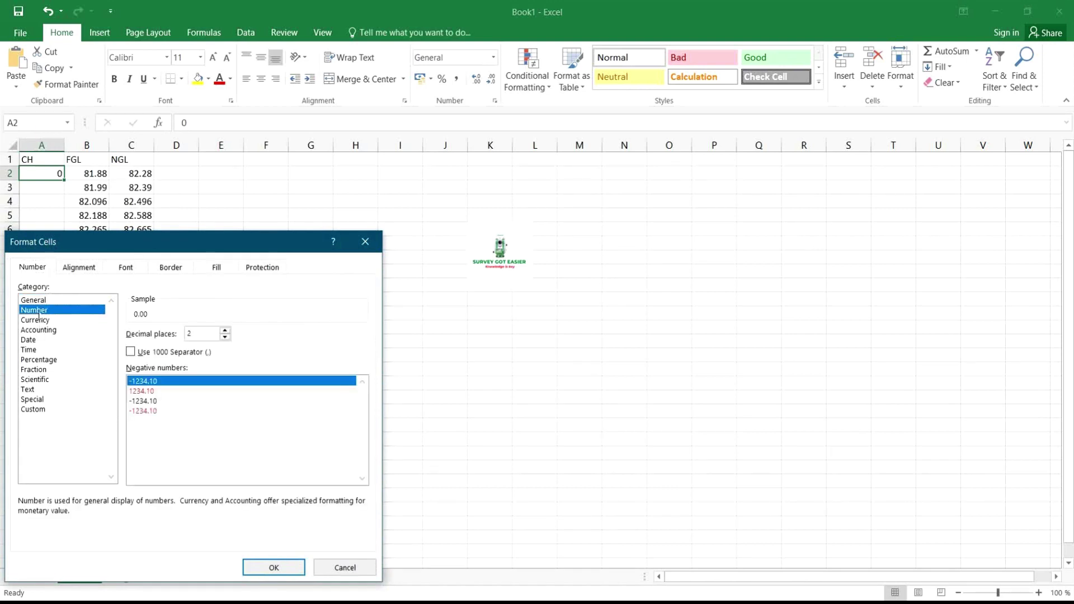
{"action": "left_click", "coordinate": [34, 410]}
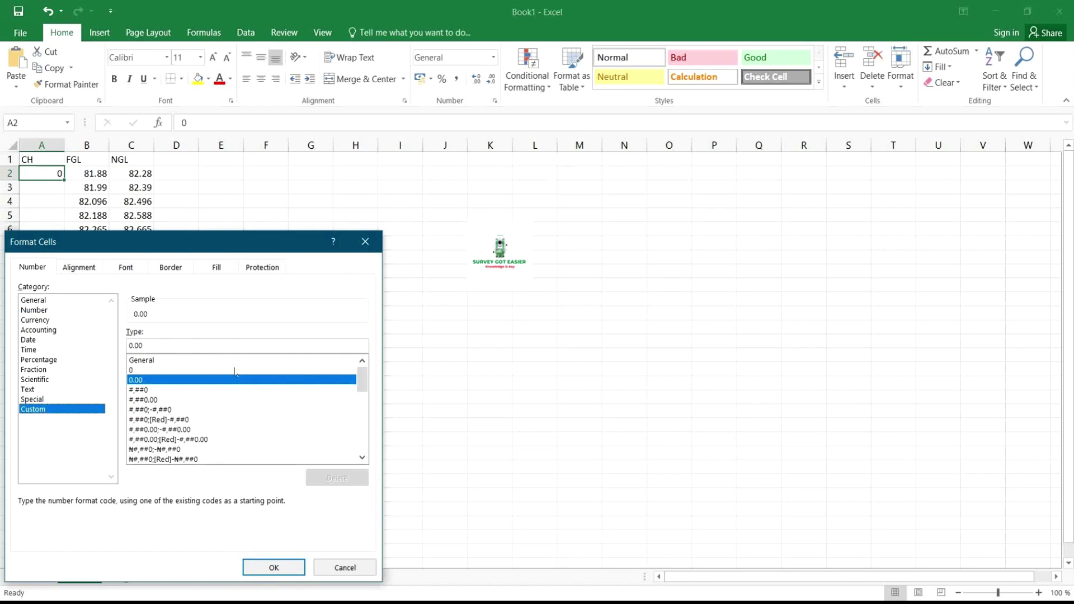
{"action": "left_click", "coordinate": [138, 371]}
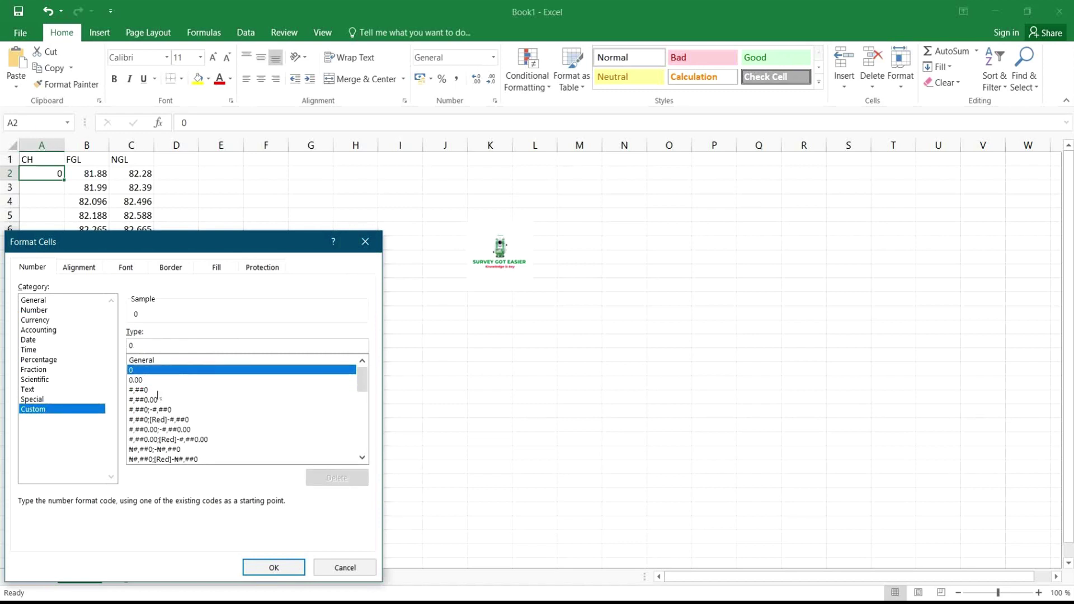
{"action": "key", "text": "Down"}
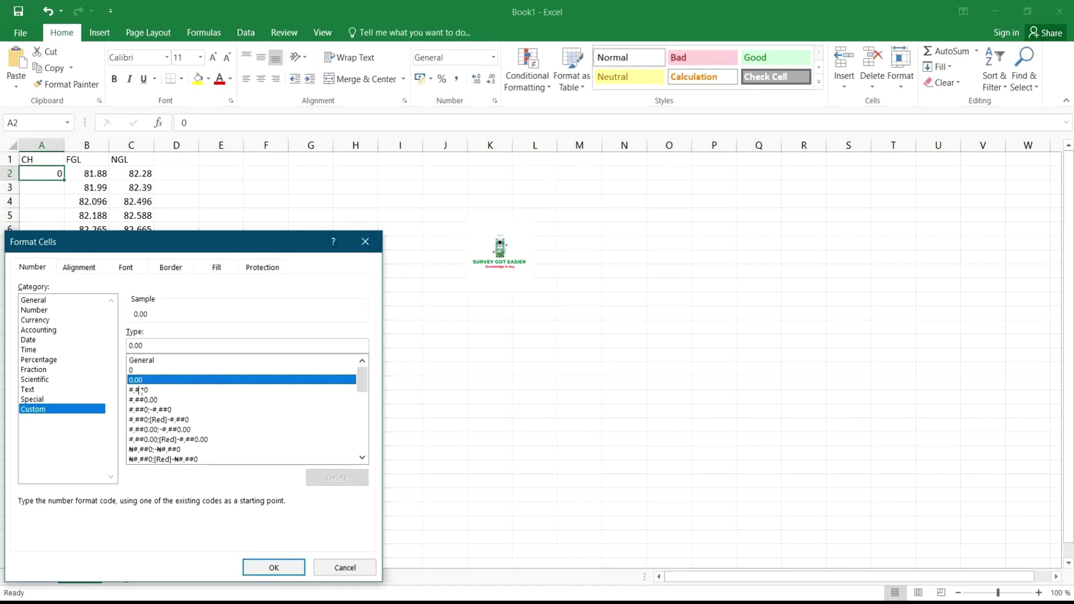
{"action": "key", "text": "Up"}
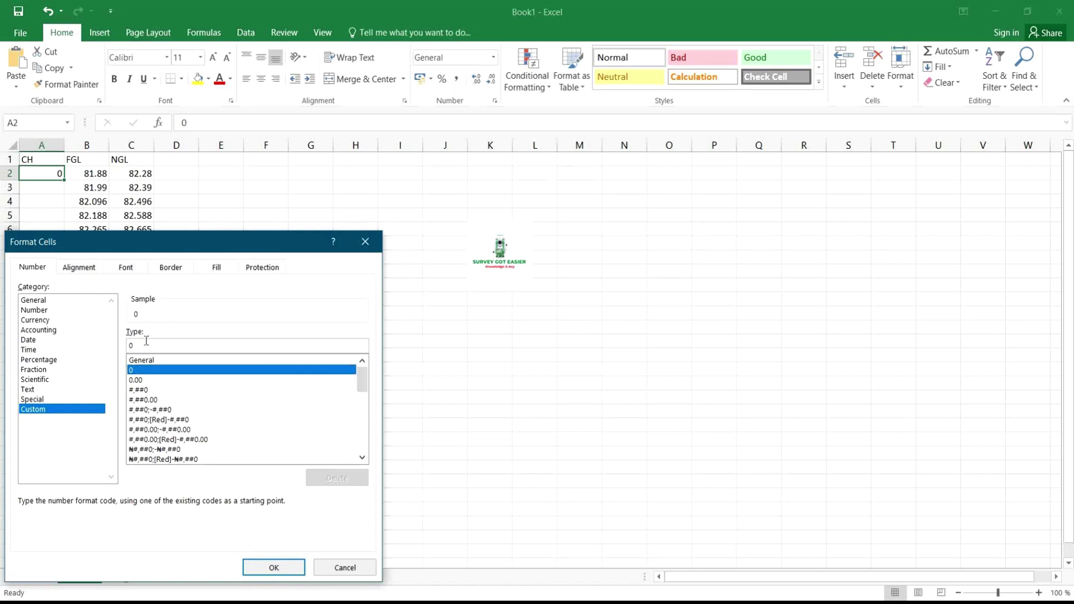
{"action": "left_click", "coordinate": [150, 344]}
{"action": "type", "text": "+"}
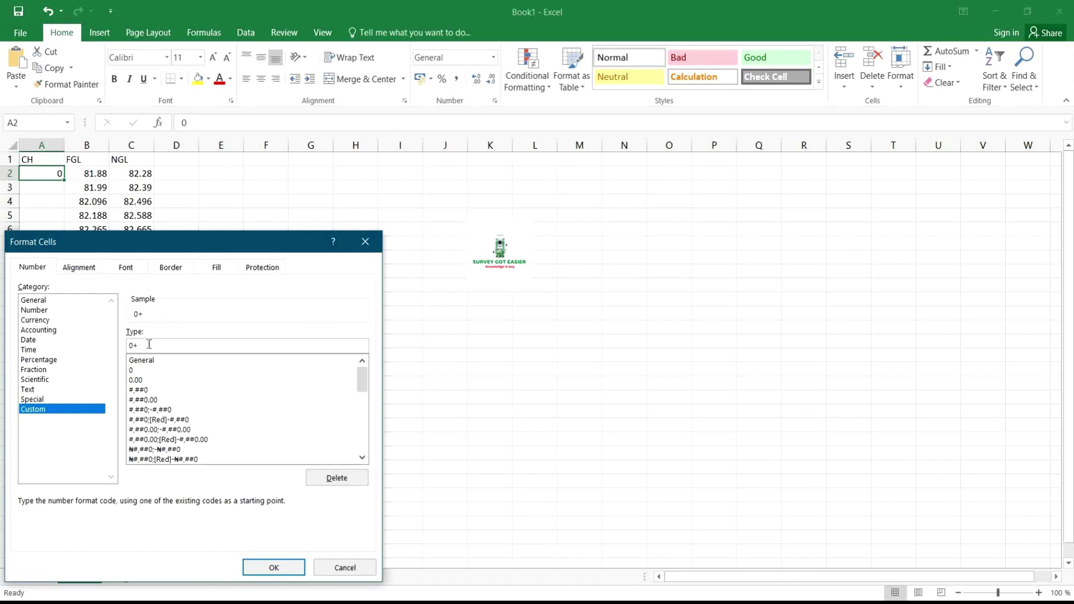
{"action": "type", "text": "000"}
{"action": "left_click", "coordinate": [270, 570]}
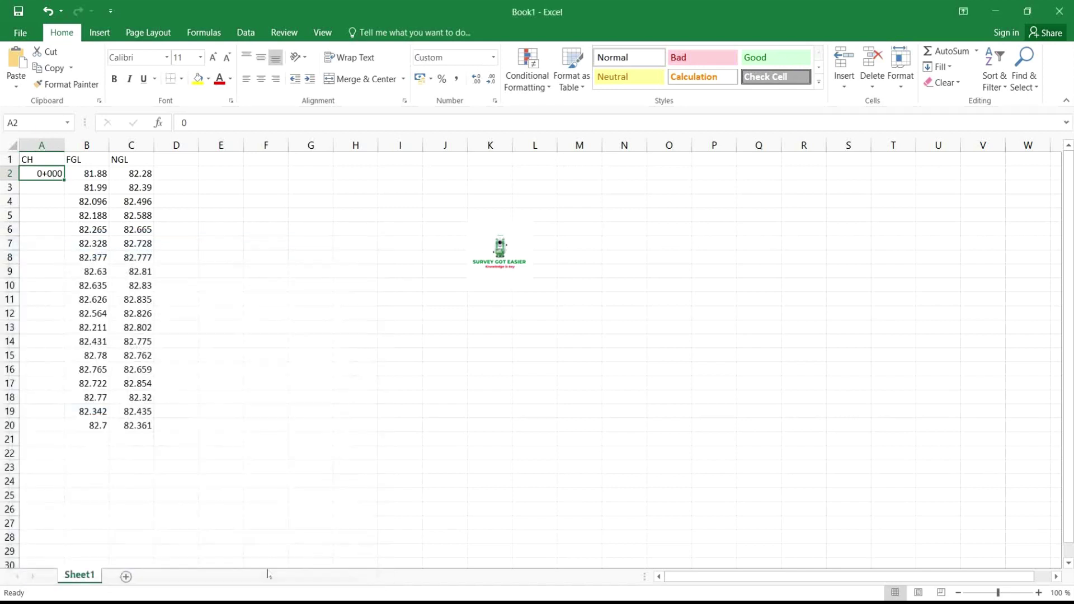
Step: Enter 20 as the second chainage in cell A3
{"action": "left_click", "coordinate": [53, 185]}
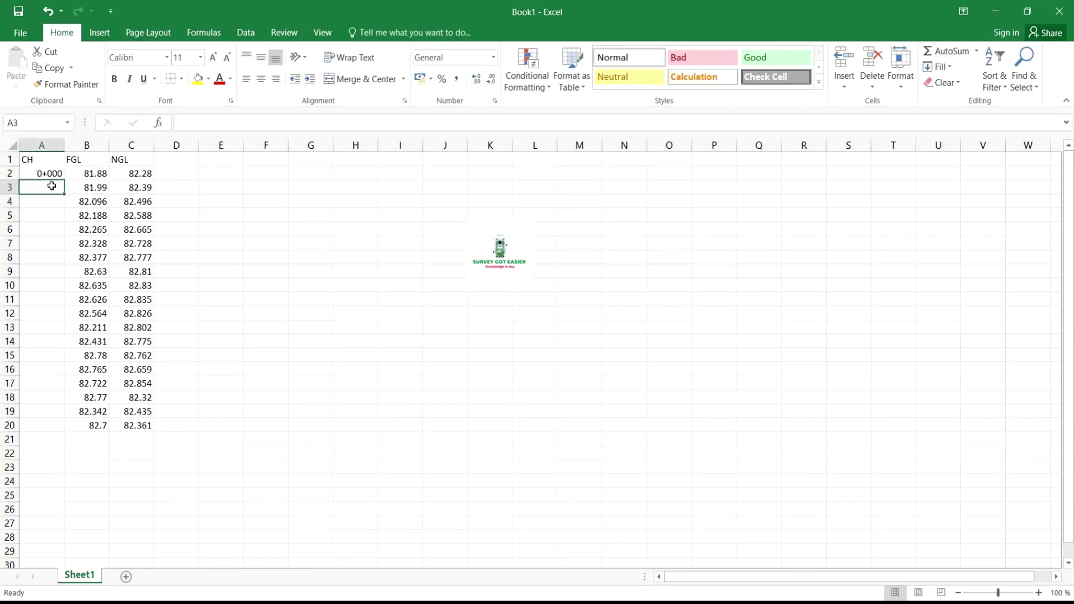
{"action": "type", "text": "20"}
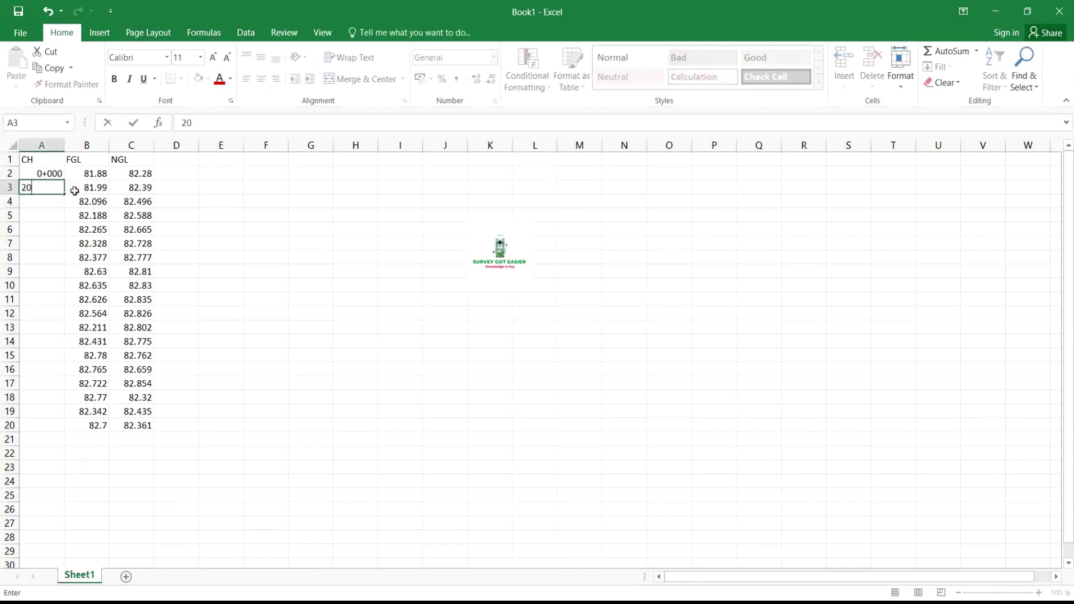
{"action": "left_click", "coordinate": [60, 217]}
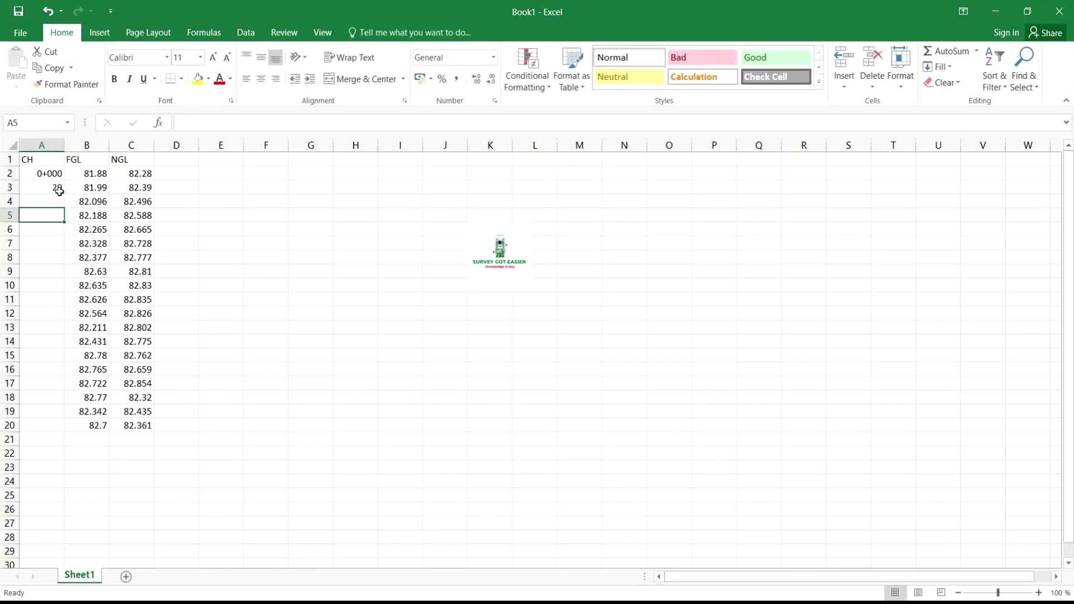
Step: Copy the chainage number format from cell A2 to A3 with Format Painter
{"action": "left_click", "coordinate": [50, 174]}
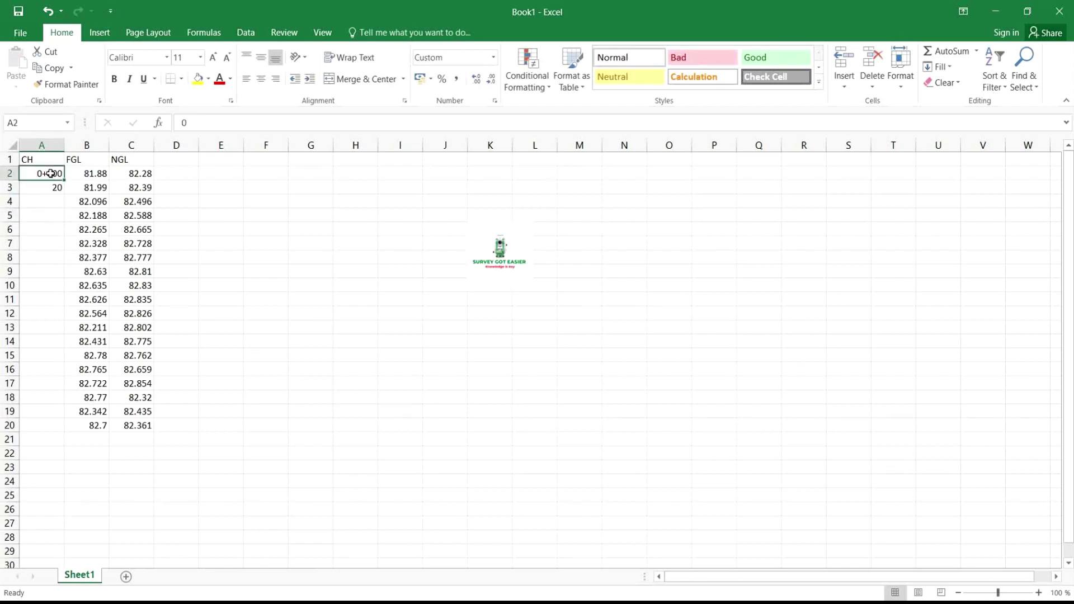
{"action": "right_click", "coordinate": [50, 174]}
{"action": "left_click", "coordinate": [109, 201]}
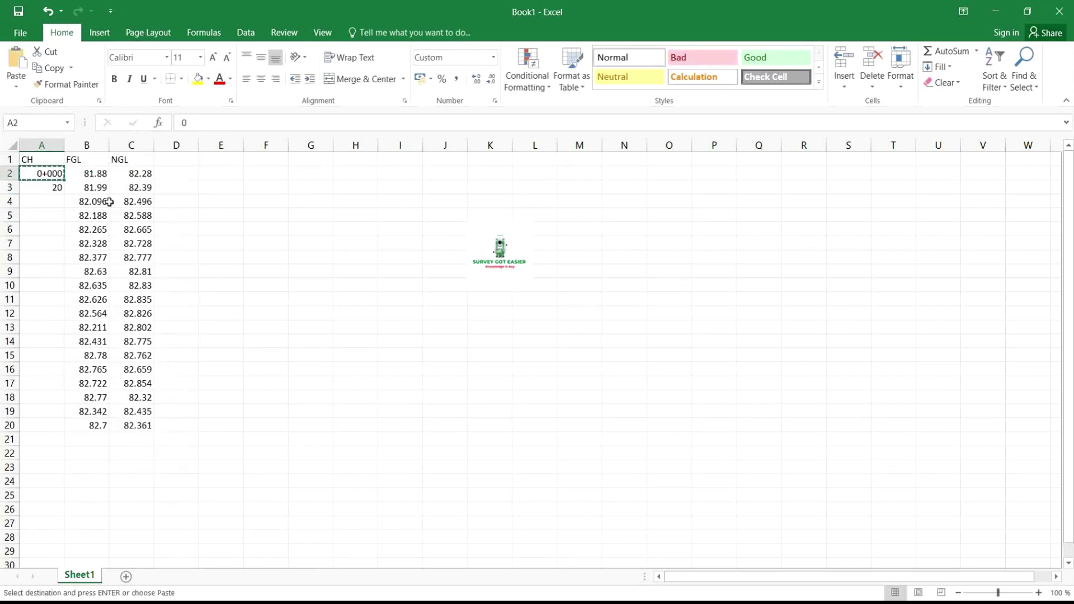
{"action": "left_click", "coordinate": [77, 85]}
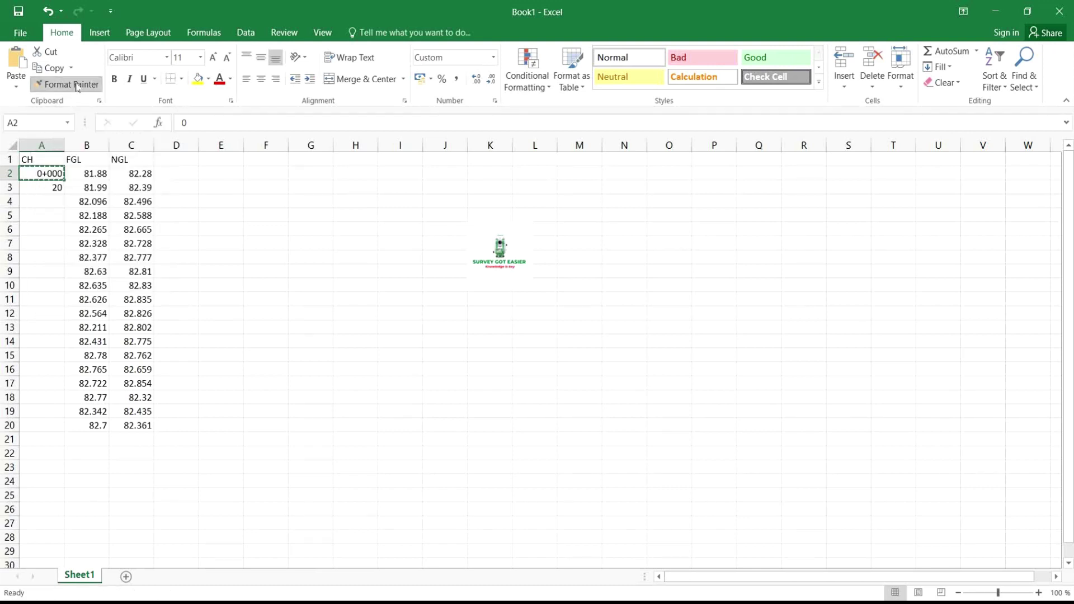
{"action": "left_click", "coordinate": [56, 186]}
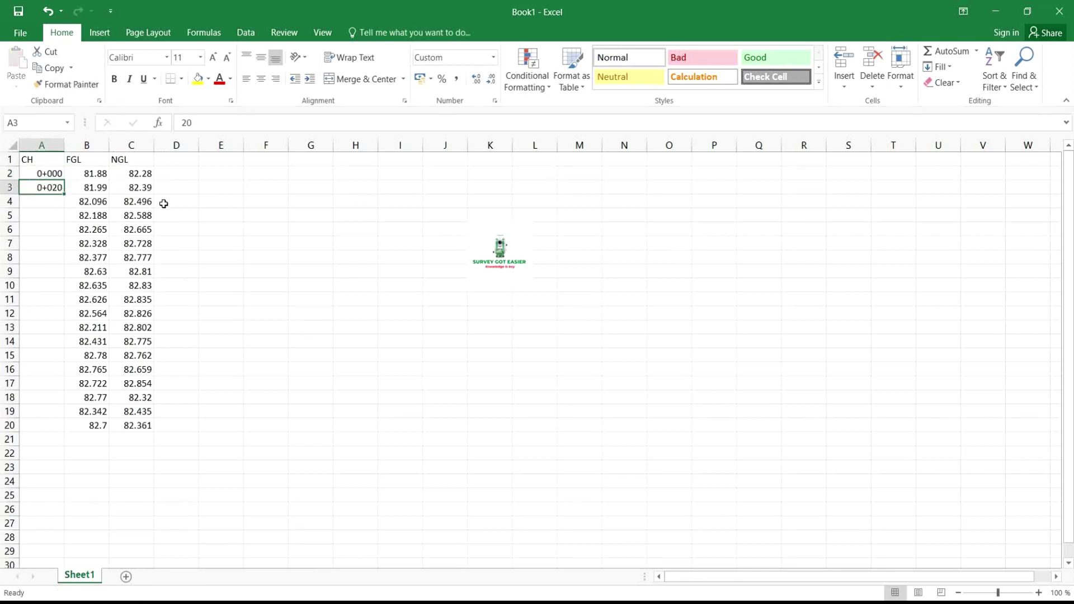
Step: Extend the chainage series from A2 and A3 down to cell A20, in increments of 20
{"action": "left_click", "coordinate": [54, 174]}
{"action": "left_click_drag", "start_coordinate": [59, 182], "coordinate": [72, 432]}
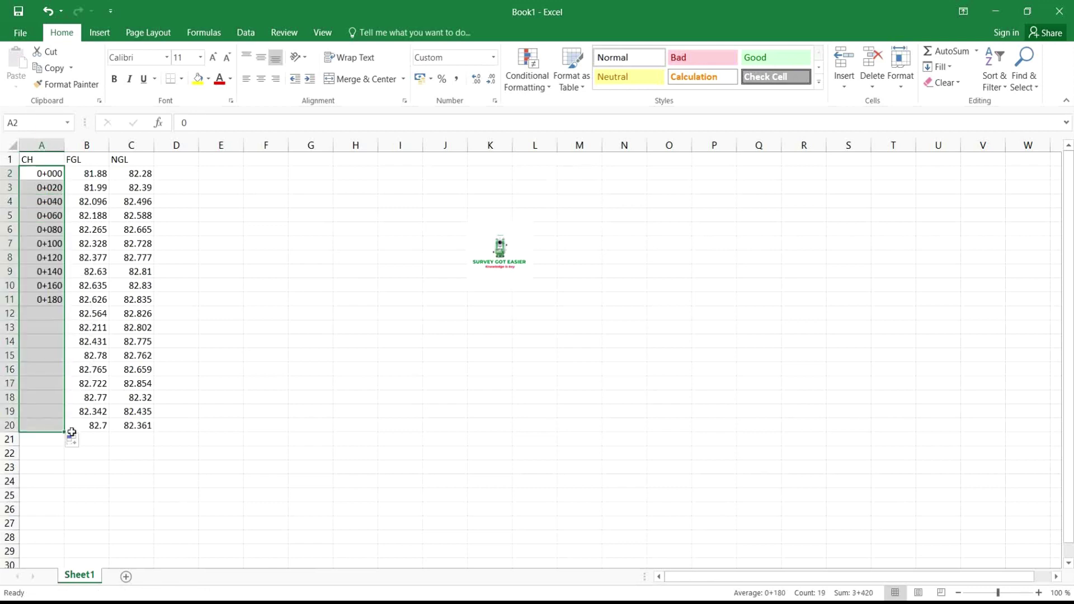
{"action": "left_click", "coordinate": [183, 442]}
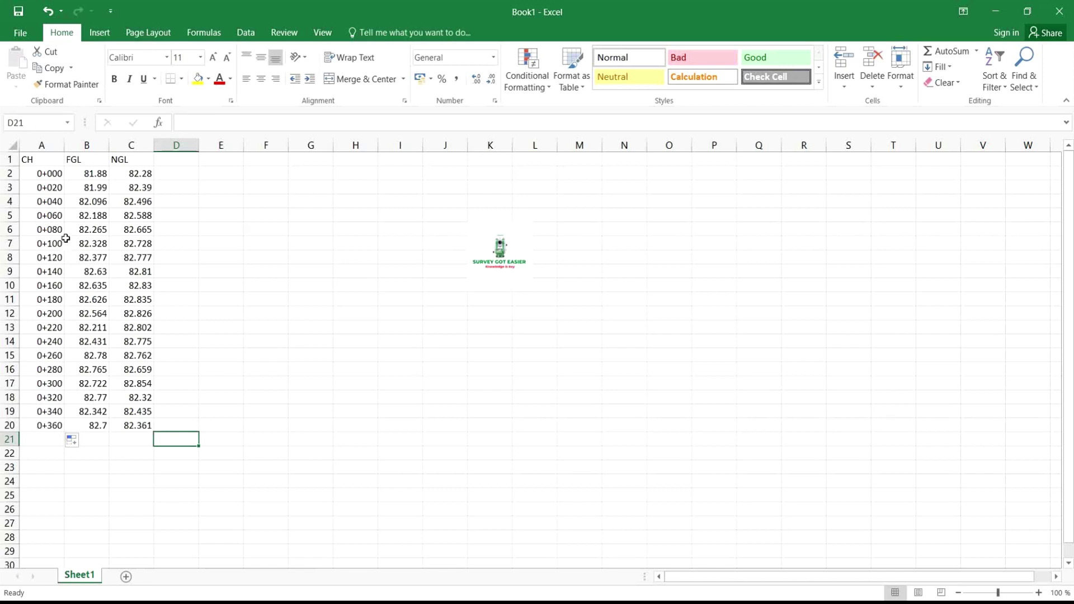
Step: Copy the CH, FGL and NGL table in A1:C20 and paste it transposed at cell A19 of a new sheet
{"action": "left_click_drag", "start_coordinate": [43, 158], "coordinate": [138, 425]}
{"action": "key", "text": "ctrl+c"}
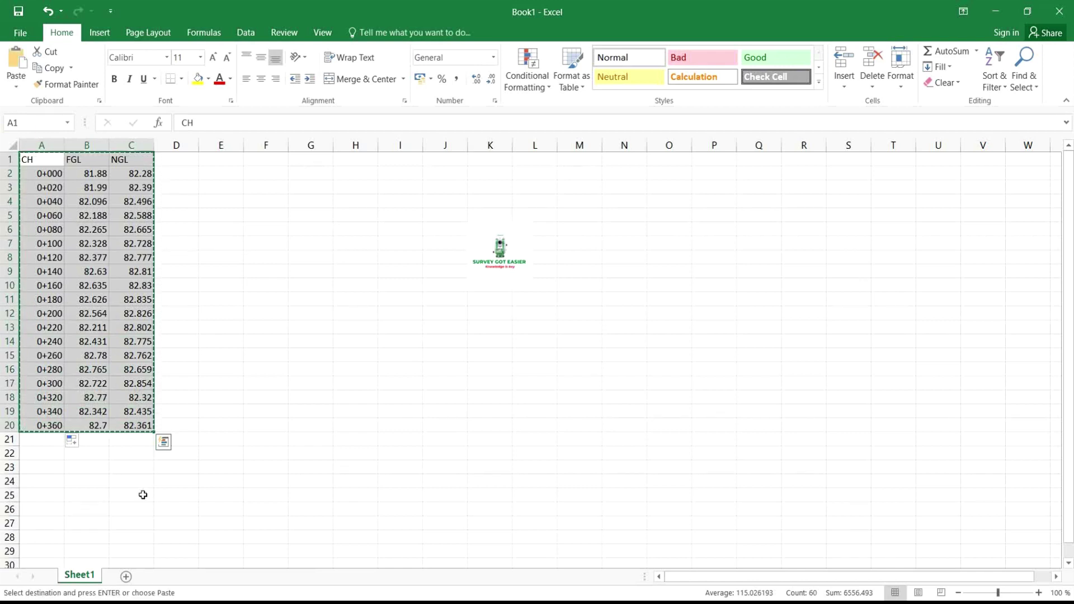
{"action": "left_click", "coordinate": [125, 577]}
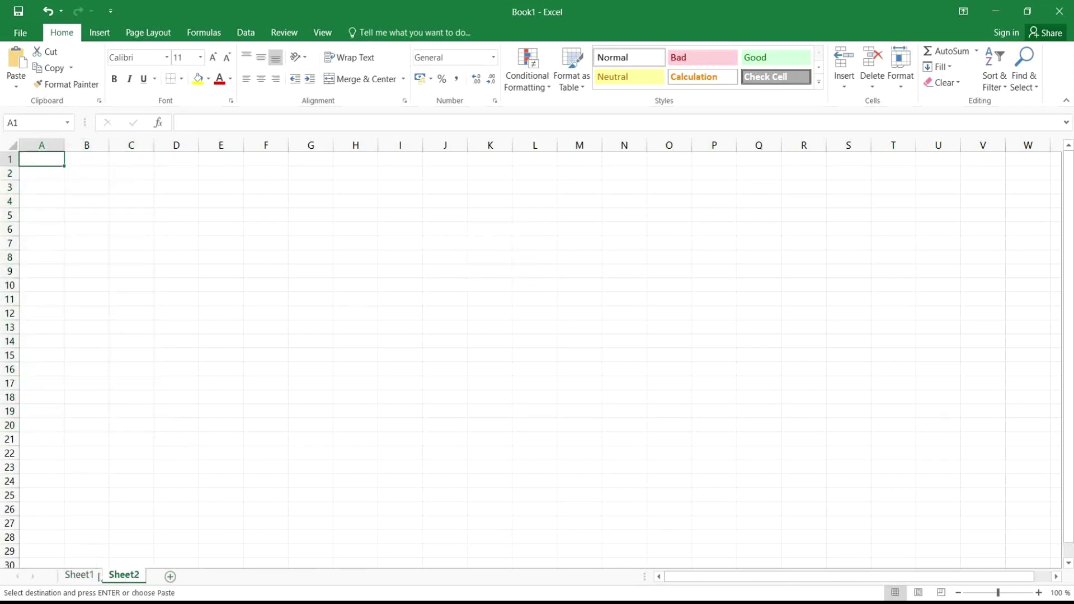
{"action": "left_click", "coordinate": [28, 412]}
{"action": "right_click", "coordinate": [30, 414]}
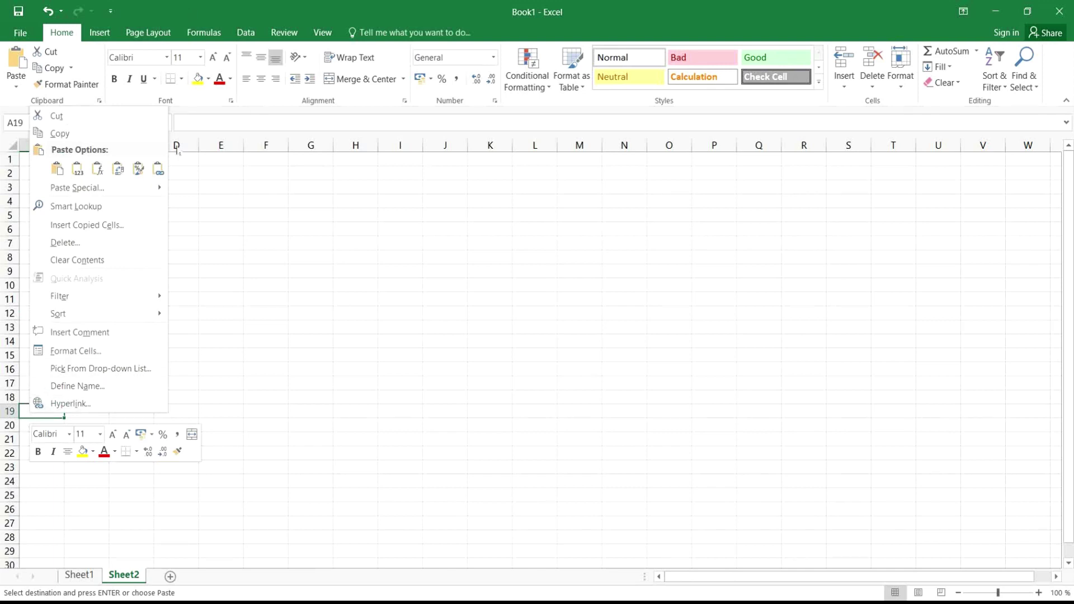
{"action": "left_click", "coordinate": [159, 169]}
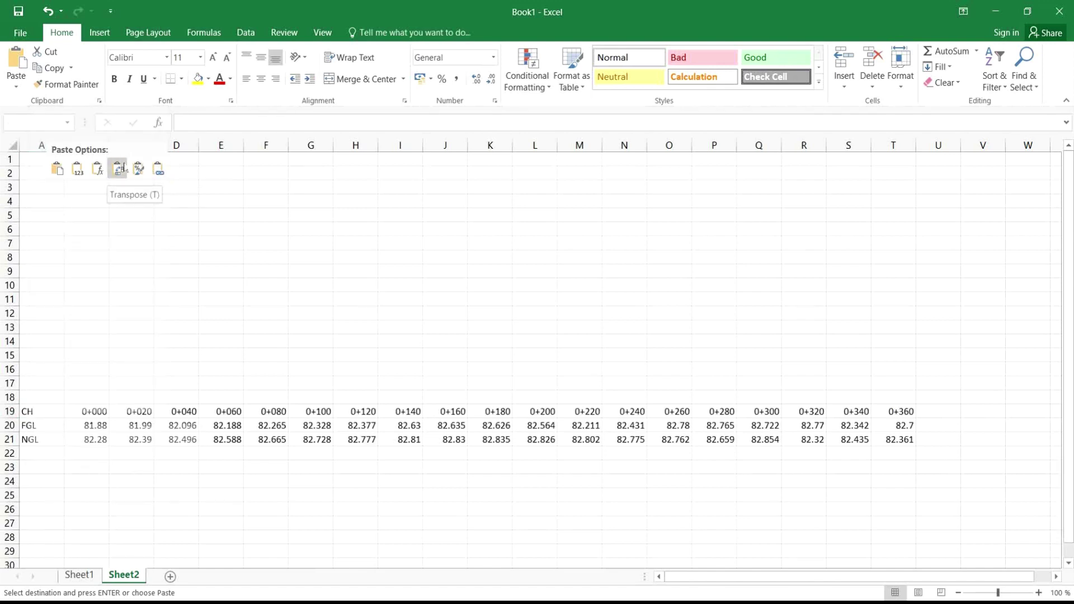
{"action": "left_click", "coordinate": [118, 172]}
{"action": "left_click", "coordinate": [368, 313]}
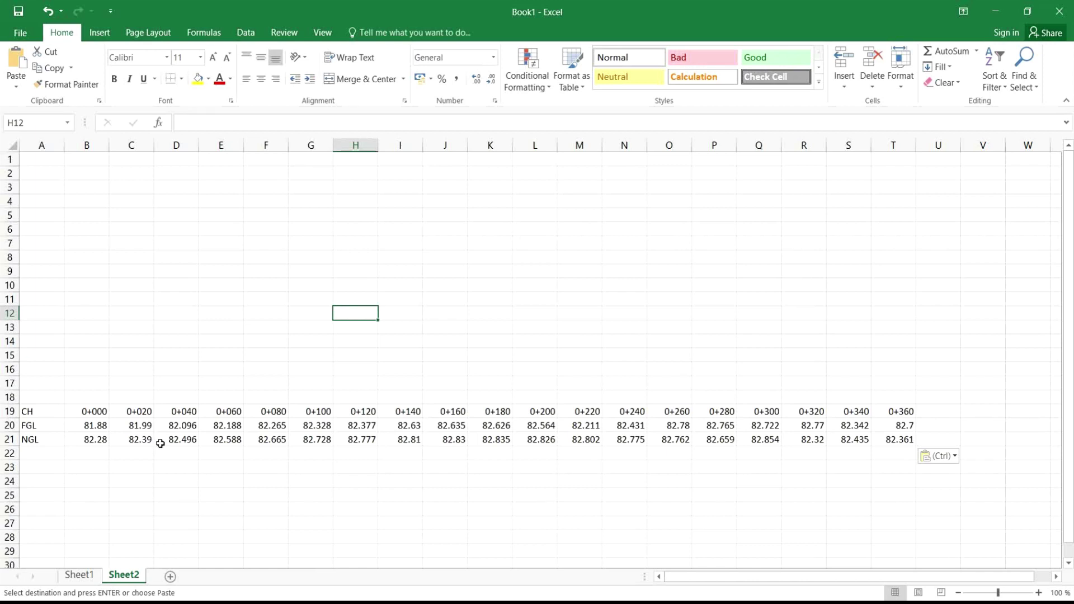
Step: Move the CH row from row 19 to row 22, directly beneath the NGL row
{"action": "left_click", "coordinate": [23, 413]}
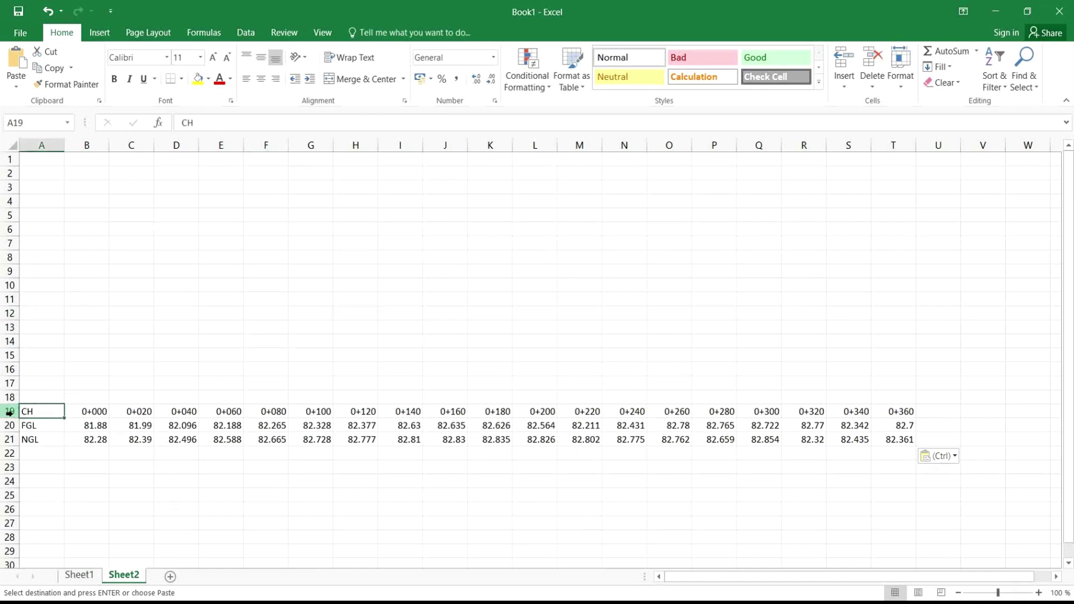
{"action": "left_click", "coordinate": [10, 413]}
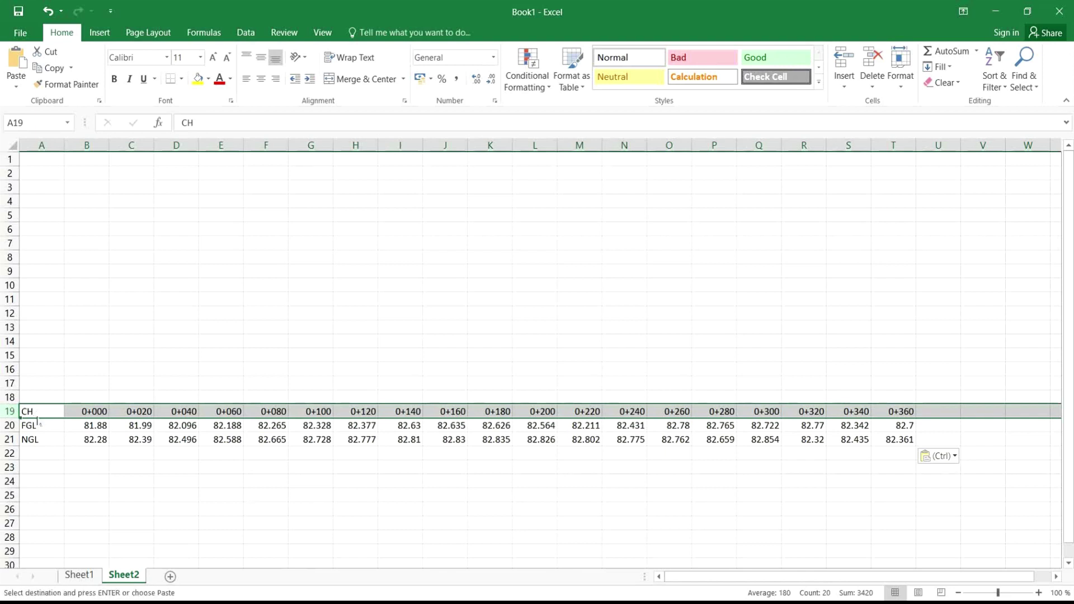
{"action": "right_click", "coordinate": [35, 413]}
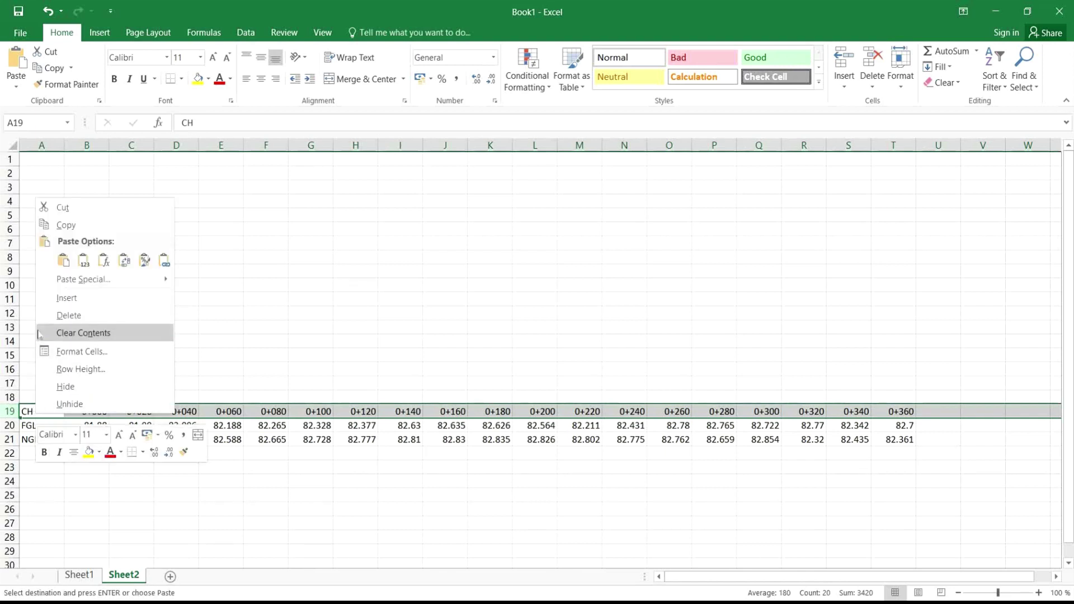
{"action": "left_click", "coordinate": [80, 209]}
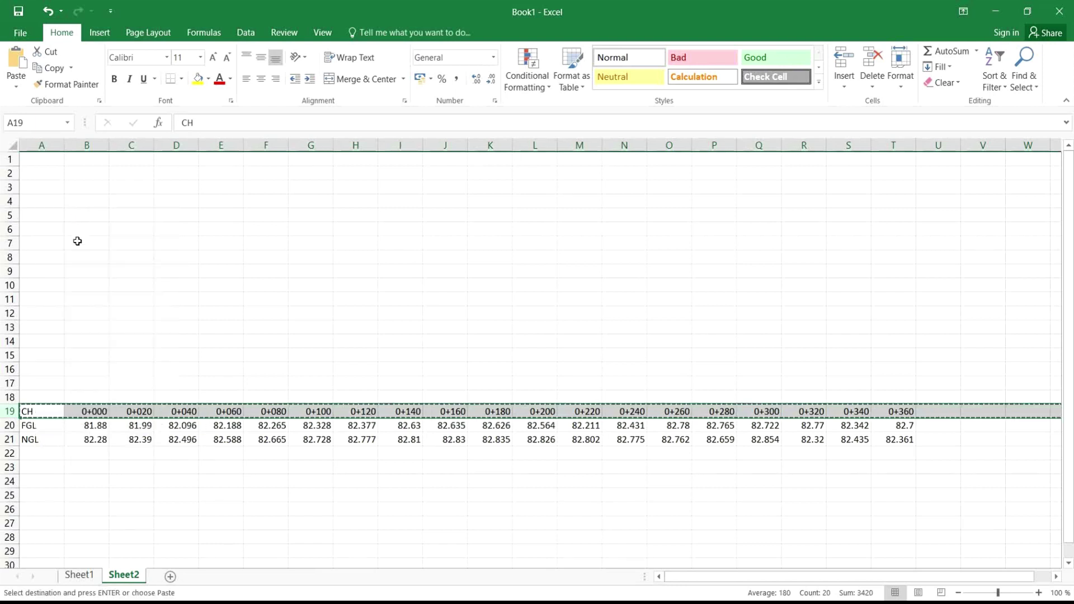
{"action": "left_click", "coordinate": [9, 453]}
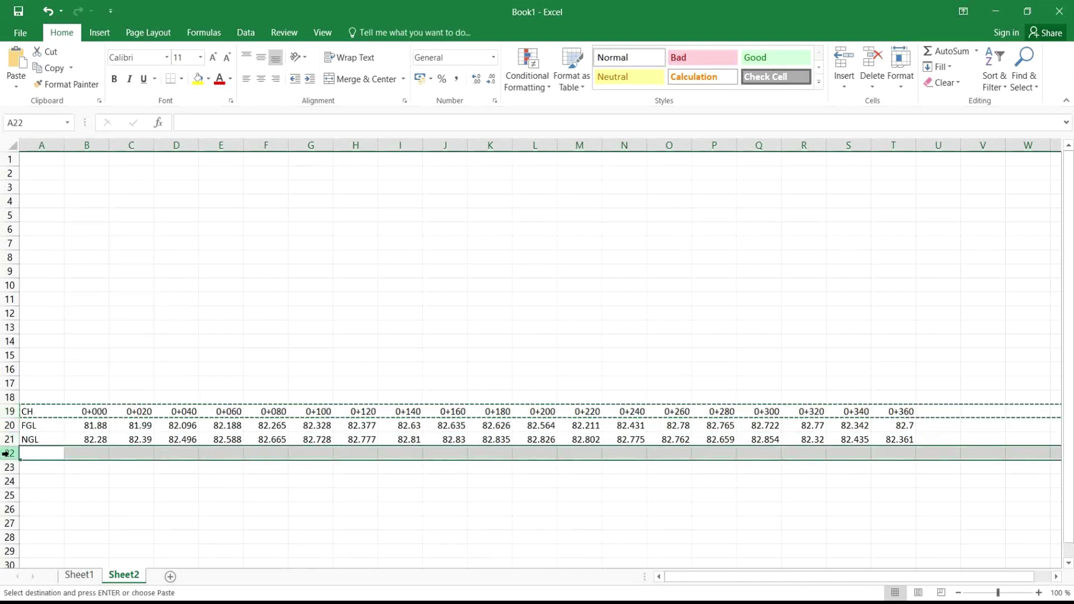
{"action": "right_click", "coordinate": [12, 452]}
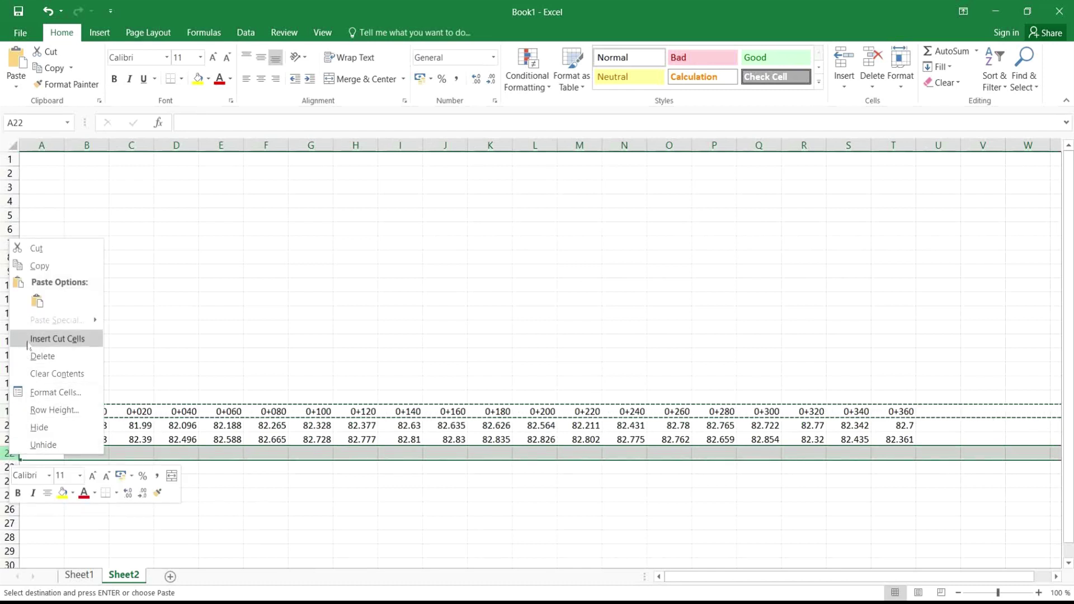
{"action": "left_click", "coordinate": [38, 300]}
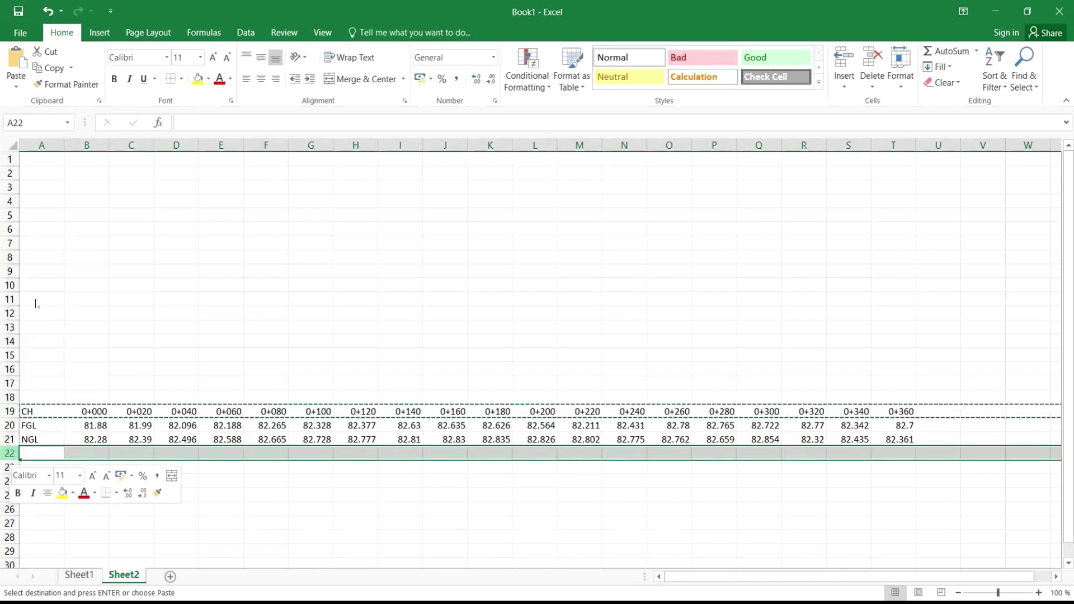
{"action": "left_click", "coordinate": [266, 215]}
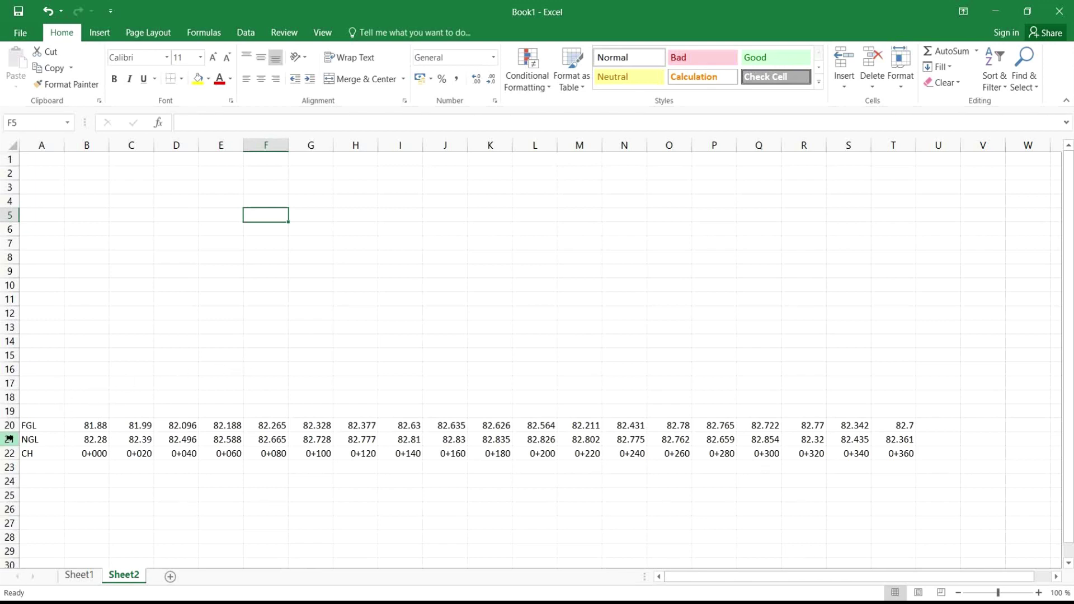
Step: Apply a bottom border to the table A20:T22 and rotate its text vertically so it reads upward
{"action": "left_click_drag", "start_coordinate": [40, 429], "coordinate": [892, 453]}
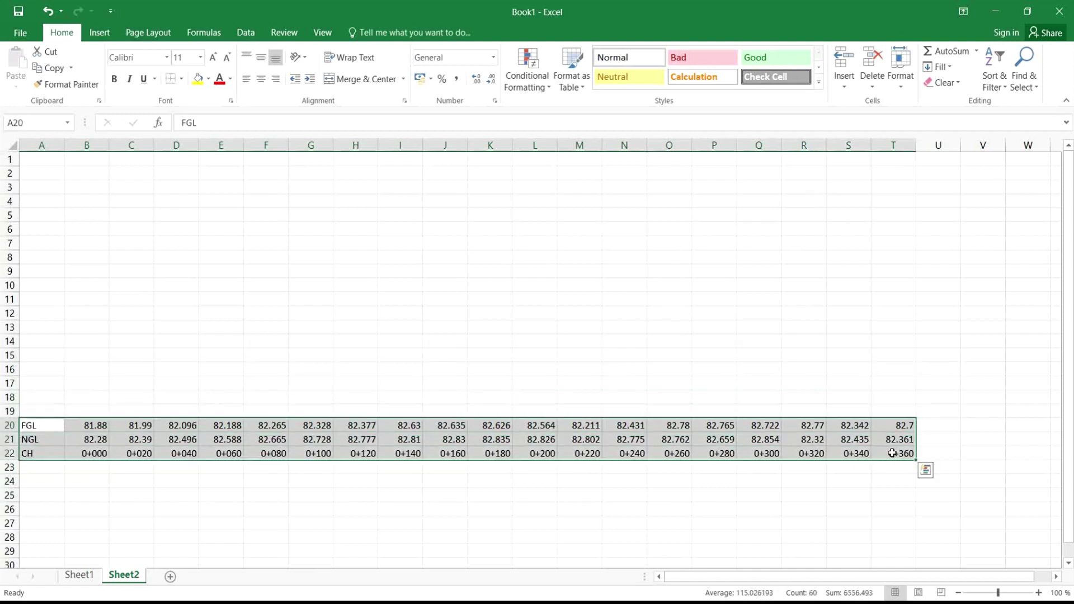
{"action": "left_click", "coordinate": [173, 80]}
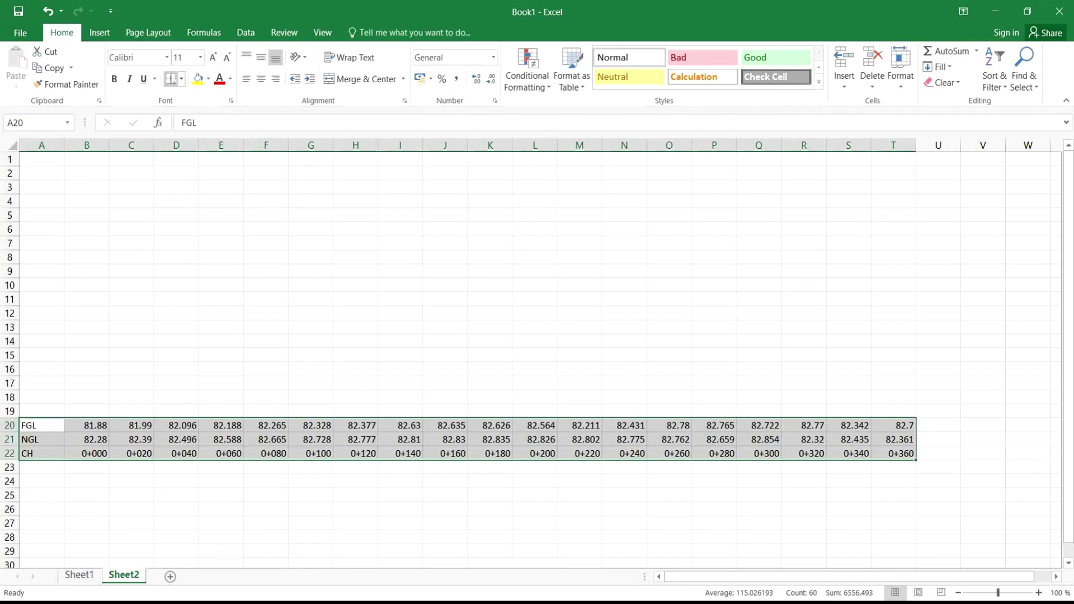
{"action": "right_click", "coordinate": [333, 449]}
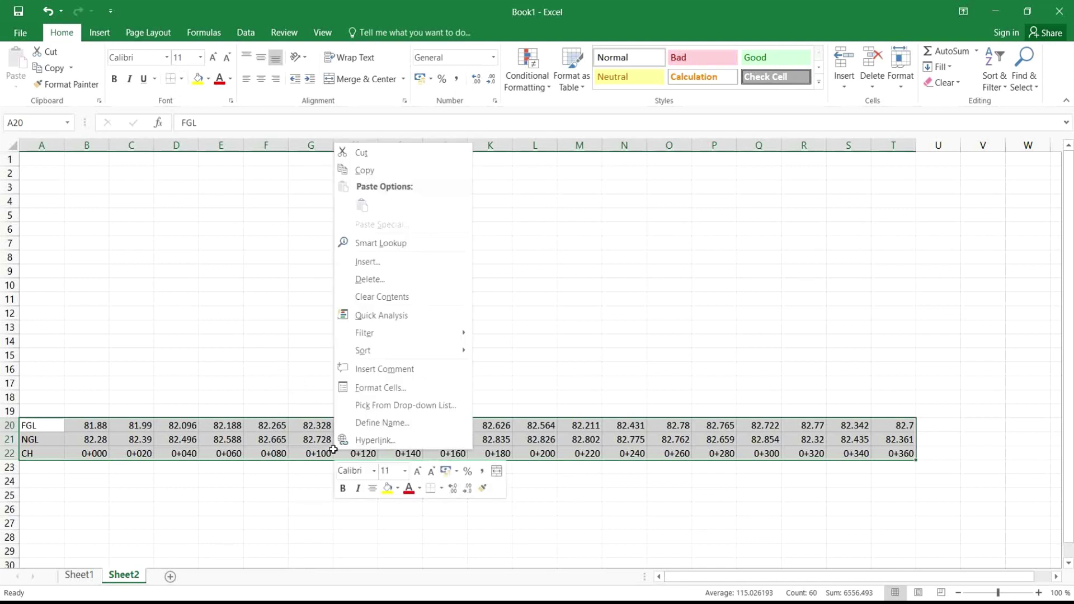
{"action": "left_click", "coordinate": [380, 391]}
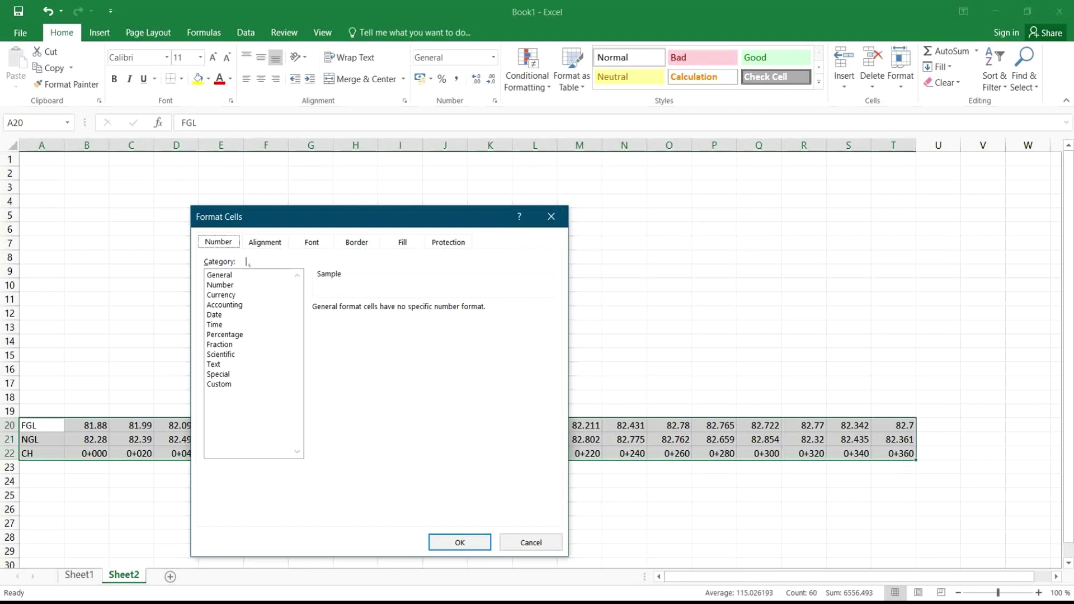
{"action": "left_click", "coordinate": [266, 242]}
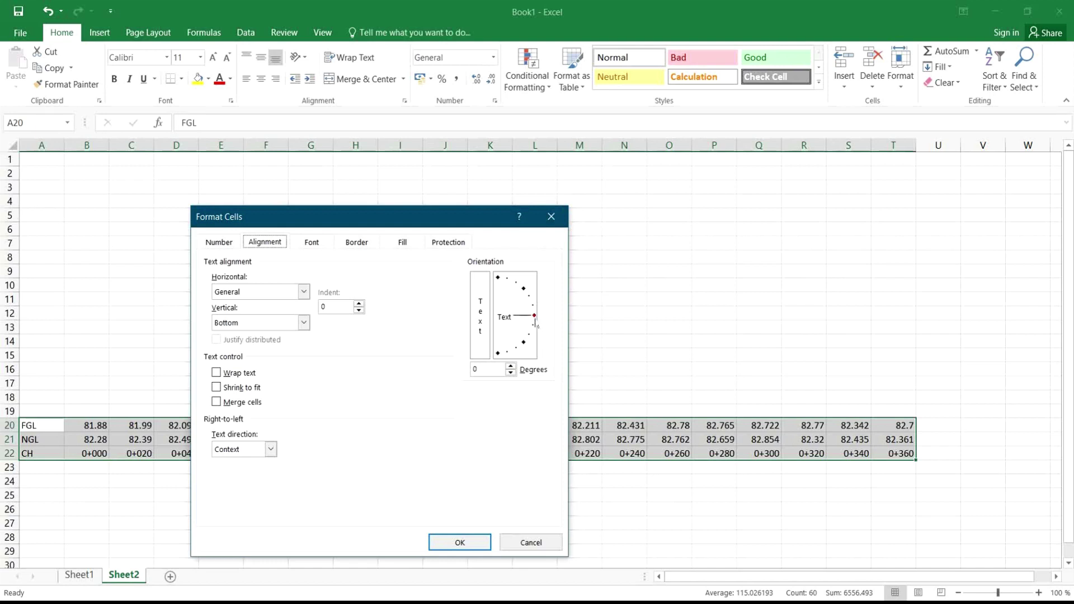
{"action": "mouse_move", "coordinate": [534, 321]}
{"action": "left_mouse_down"}
{"action": "mouse_move", "coordinate": [520, 277]}
{"action": "mouse_move", "coordinate": [491, 272]}
{"action": "left_mouse_up"}
Step: Add solid line borders around and between the cells of A20:T22 in Format Cells
{"action": "left_click", "coordinate": [358, 244]}
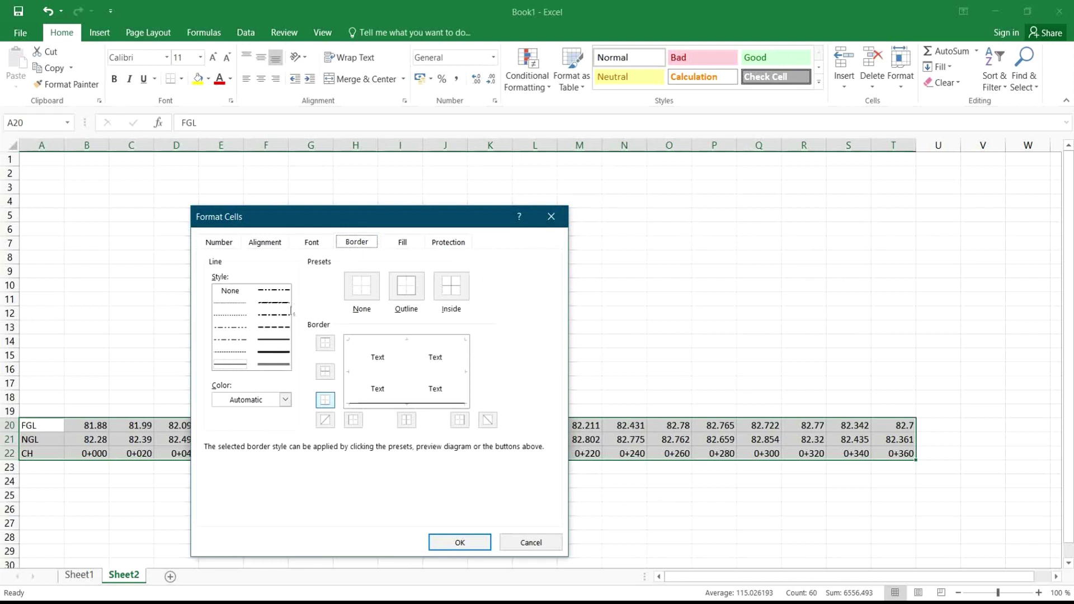
{"action": "left_click", "coordinate": [222, 368]}
{"action": "left_click", "coordinate": [351, 343]}
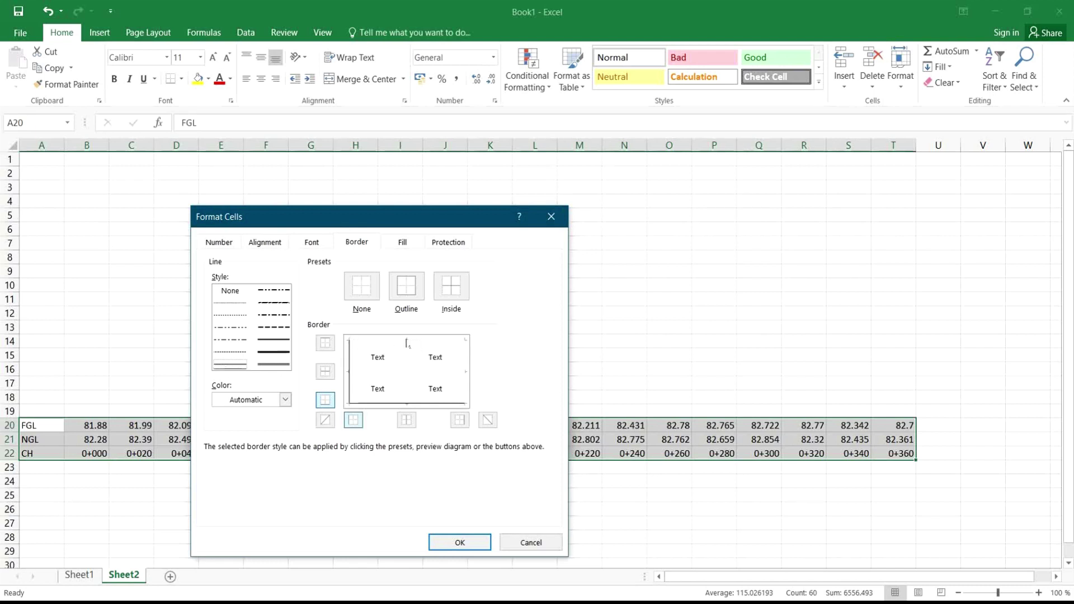
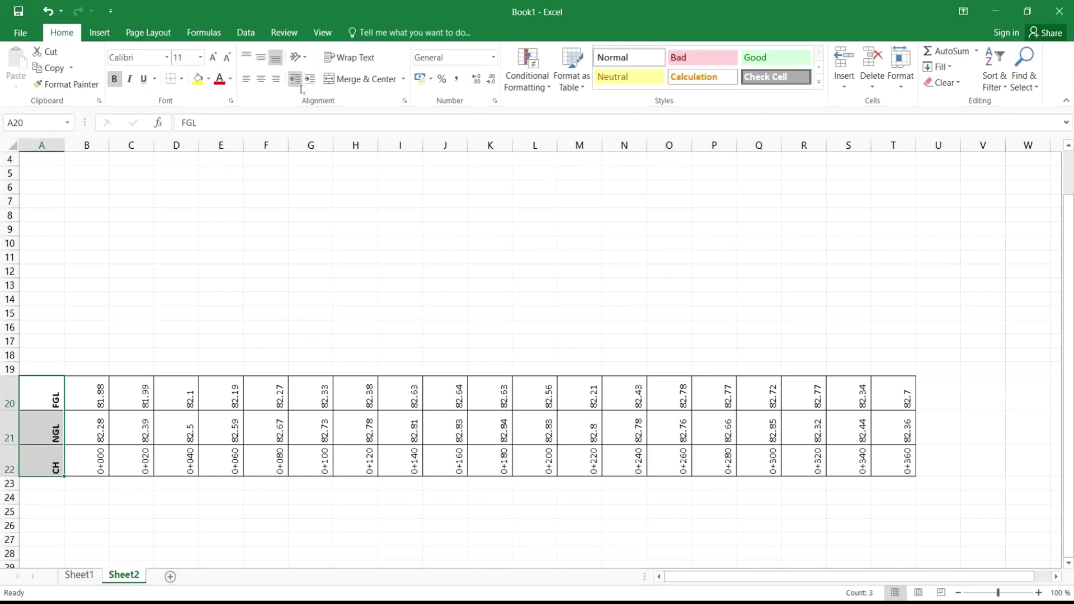
Step: Centre the FGL, NGL and CH labels in A20:A22 horizontally and fill them with the standard orange-gold color
{"action": "left_click", "coordinate": [261, 80]}
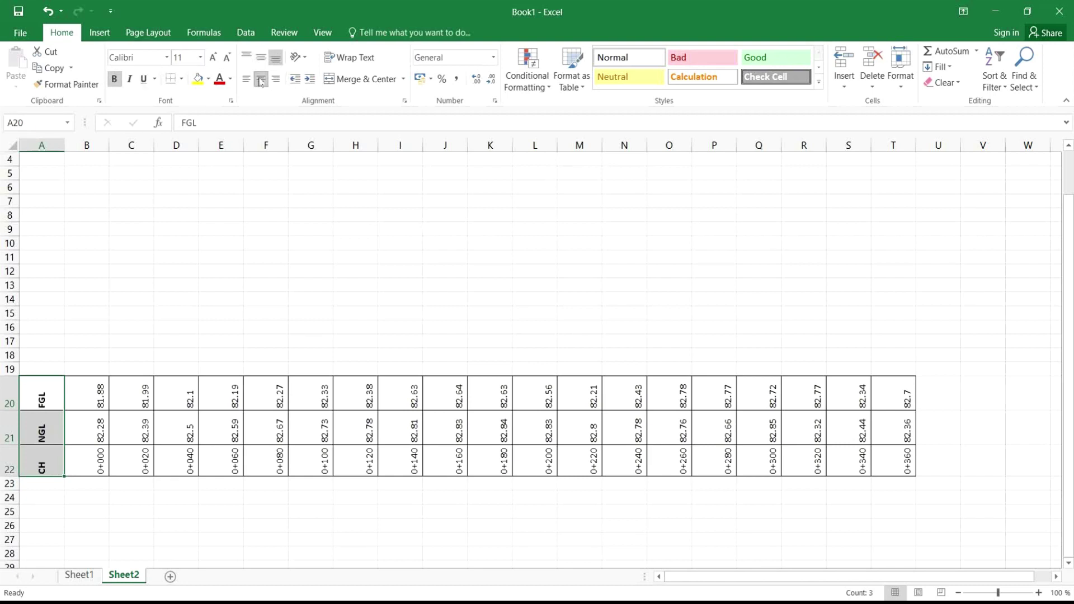
{"action": "left_click", "coordinate": [208, 80]}
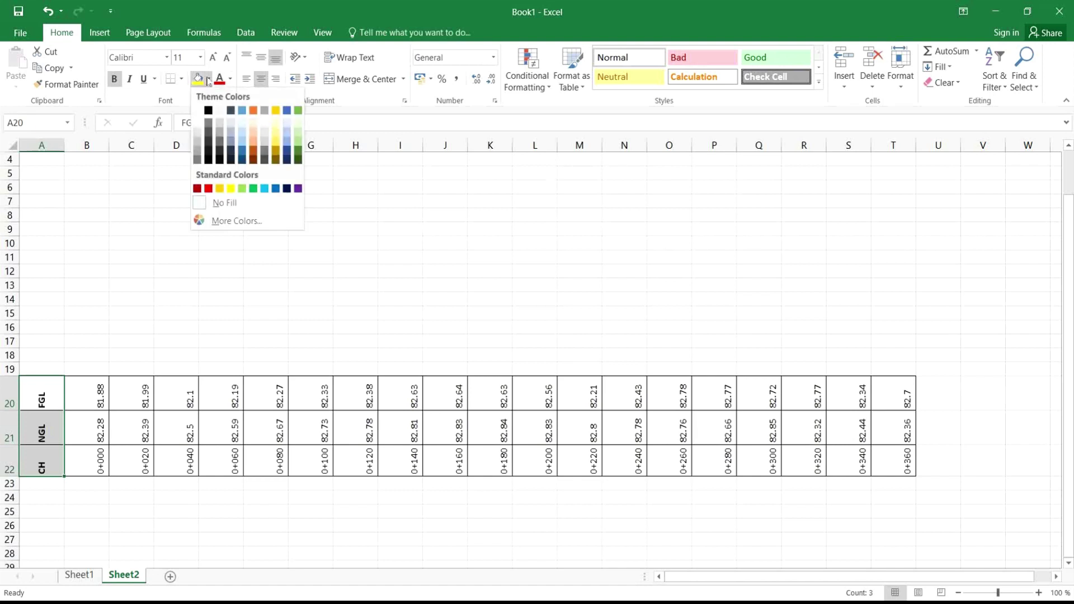
{"action": "left_click", "coordinate": [209, 189]}
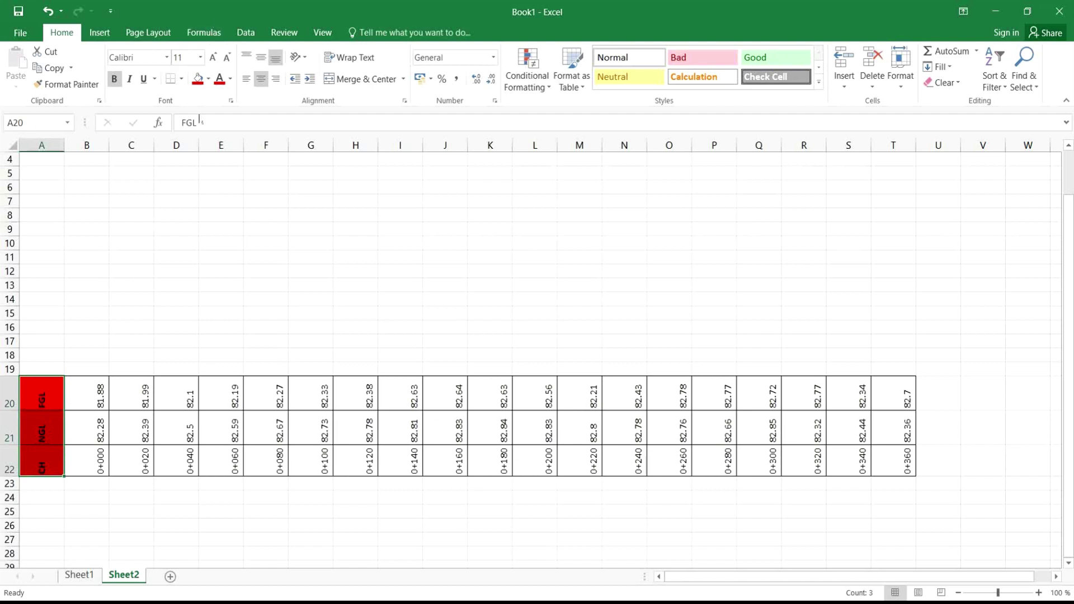
{"action": "left_click", "coordinate": [208, 81]}
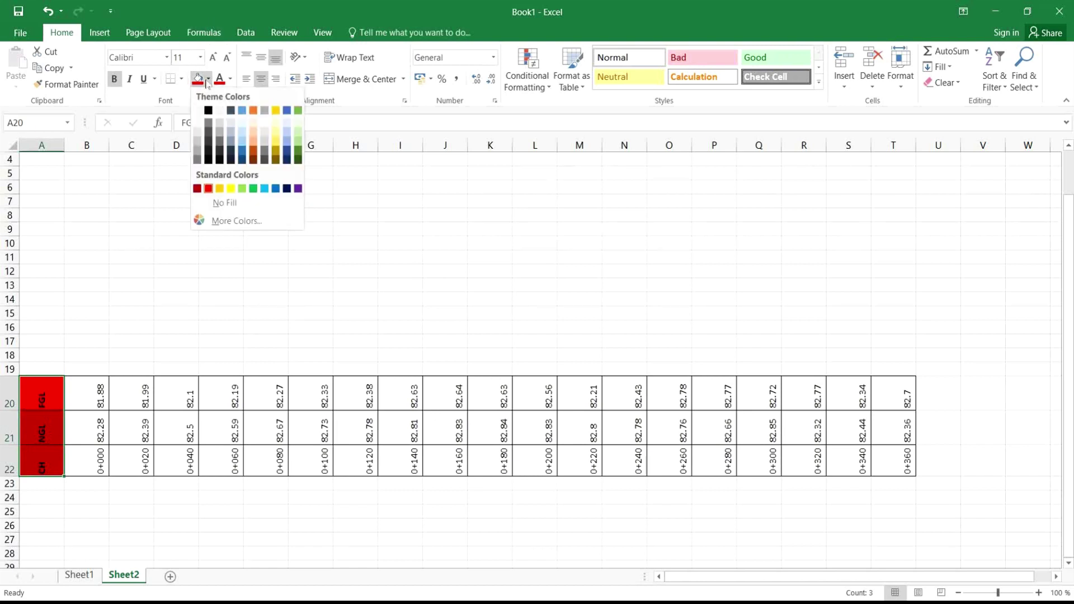
{"action": "left_click", "coordinate": [220, 191]}
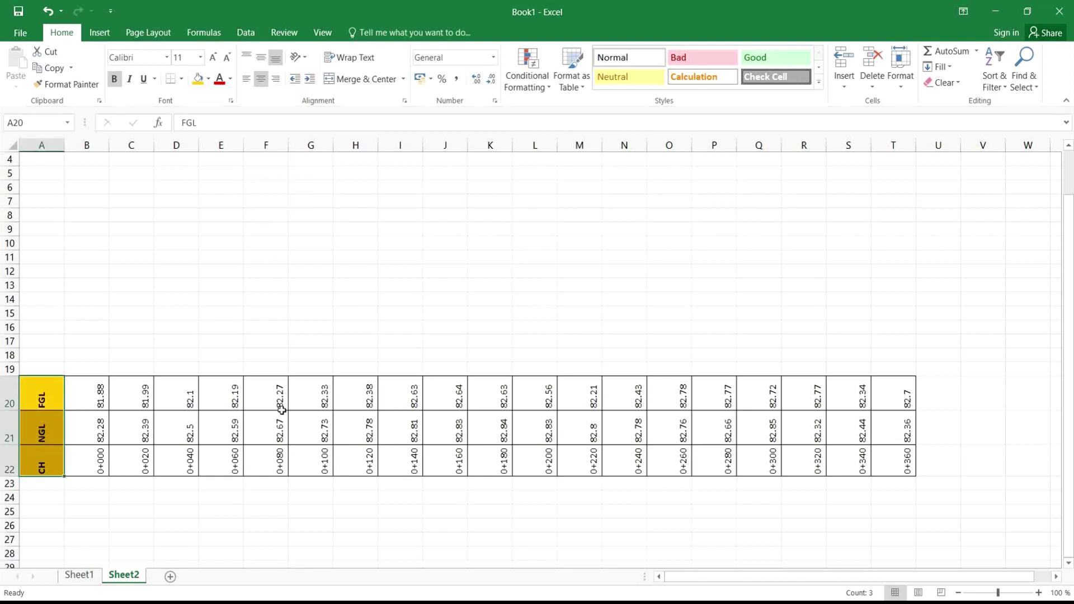
Step: Fill the FGL values in B20:T20 with the standard light green color
{"action": "left_click_drag", "start_coordinate": [95, 392], "coordinate": [901, 395]}
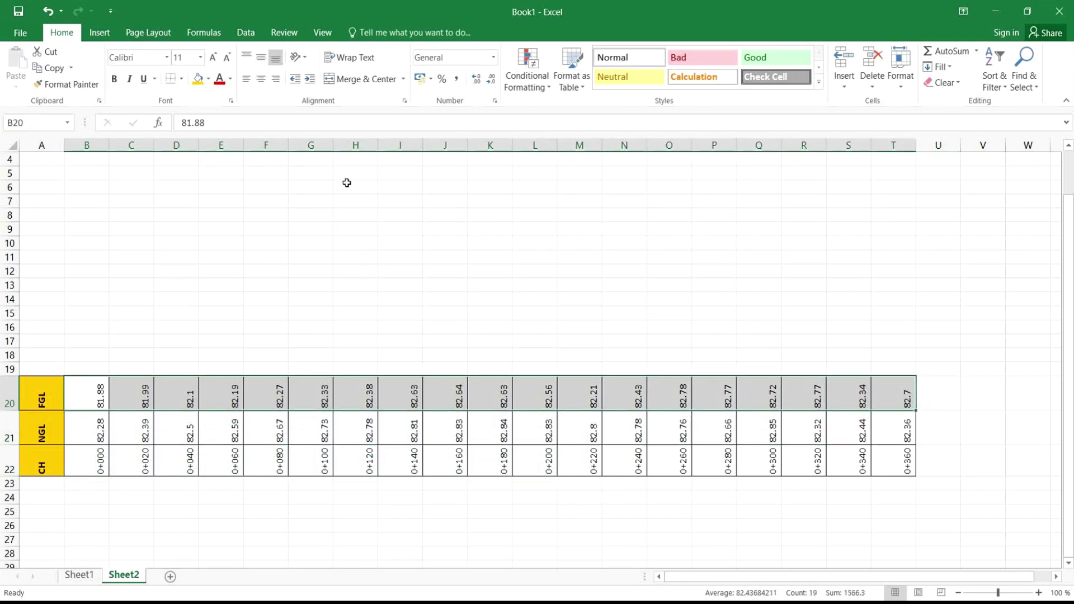
{"action": "left_click", "coordinate": [209, 80]}
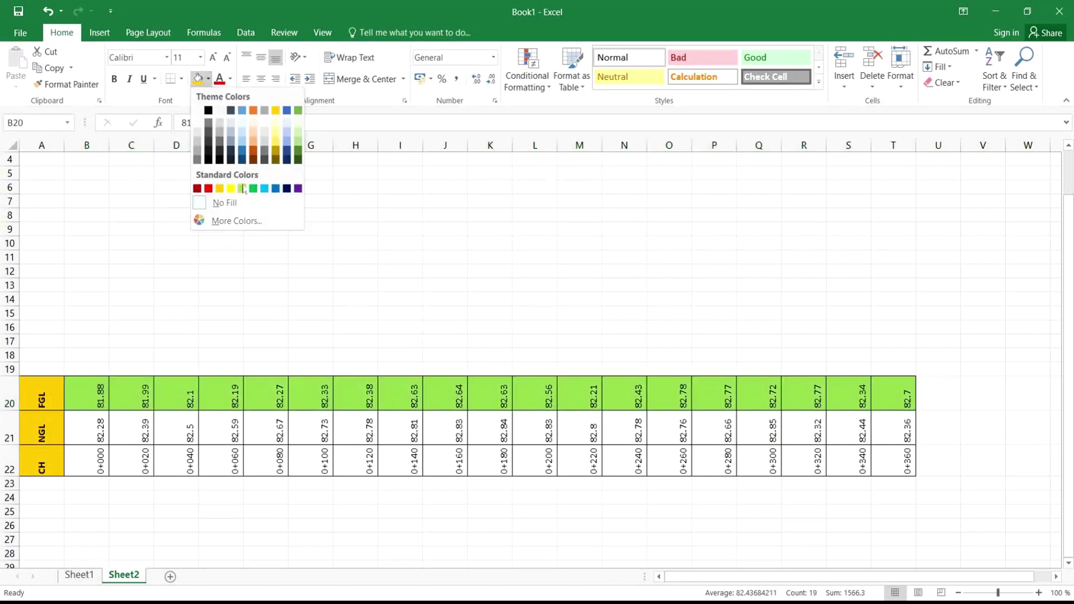
{"action": "left_click", "coordinate": [244, 190]}
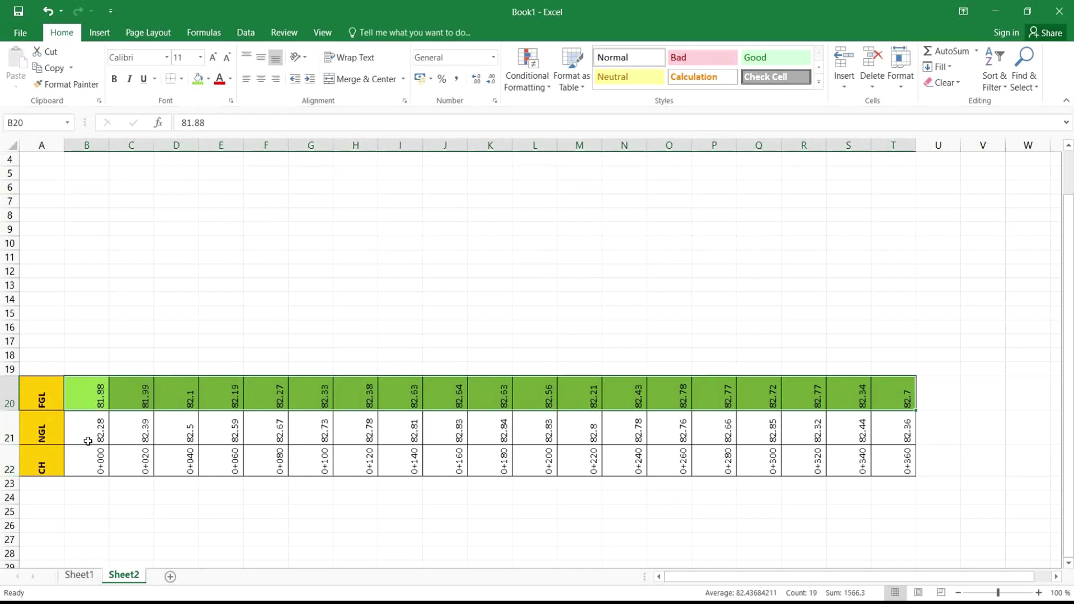
Step: Fill the NGL values in B21:T21 with a light orange theme color
{"action": "mouse_move", "coordinate": [88, 440]}
{"action": "left_mouse_down"}
{"action": "mouse_move", "coordinate": [593, 449]}
{"action": "mouse_move", "coordinate": [886, 424]}
{"action": "left_mouse_up"}
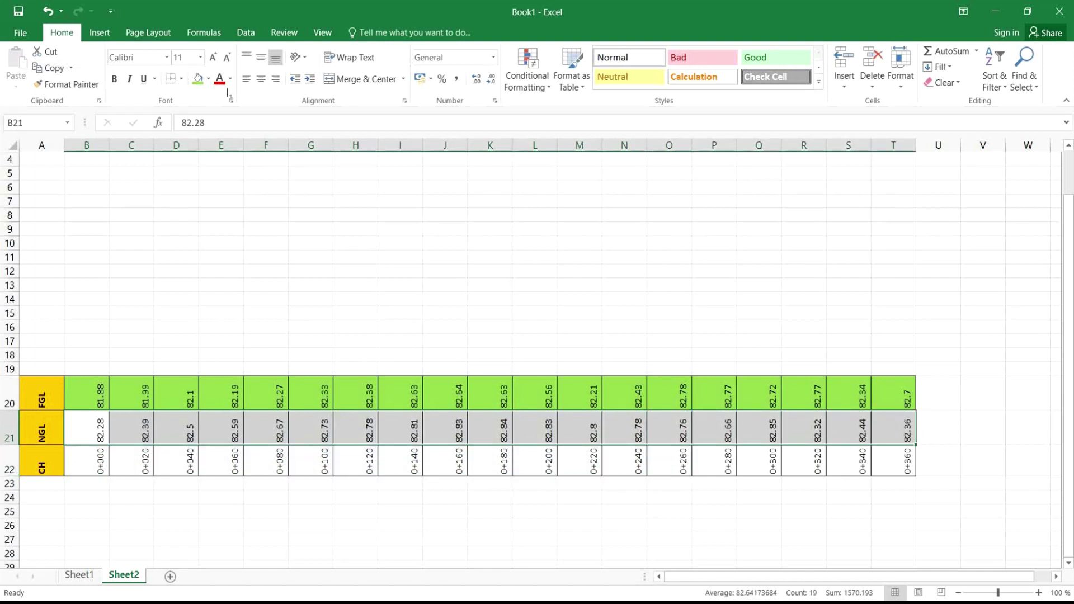
{"action": "left_click", "coordinate": [208, 81]}
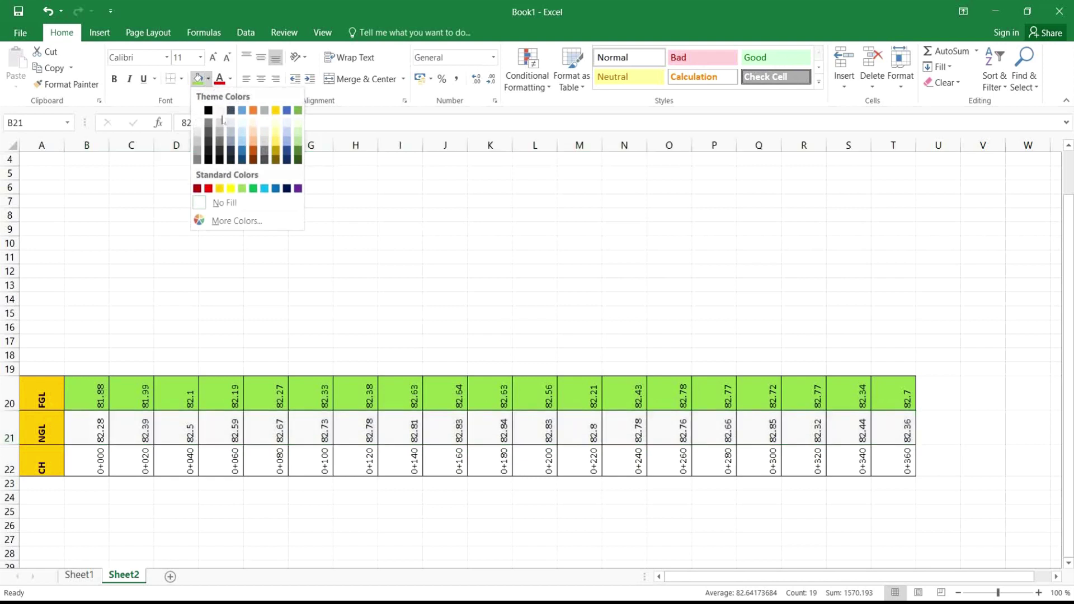
{"action": "left_click", "coordinate": [255, 139]}
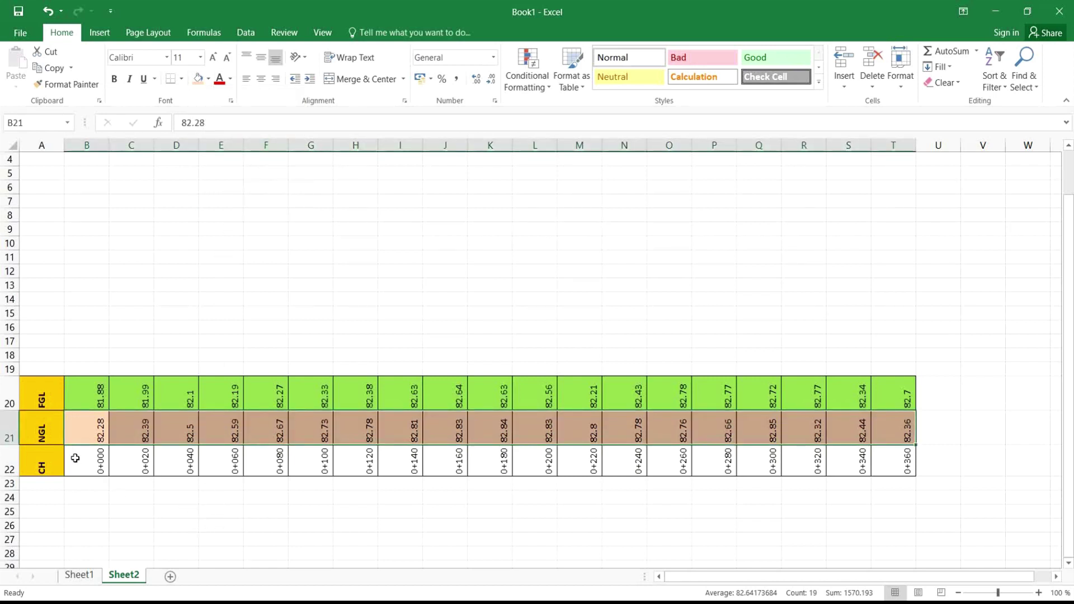
Step: Fill the chainage values in B22:T22 with the full orange theme color
{"action": "left_click_drag", "start_coordinate": [79, 457], "coordinate": [894, 451]}
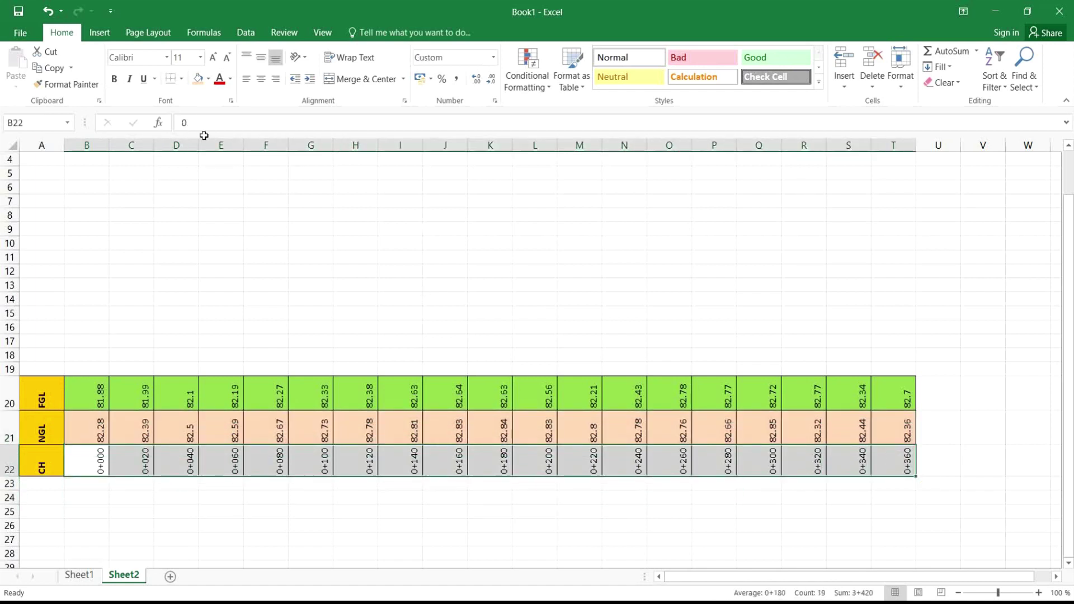
{"action": "left_click", "coordinate": [208, 79]}
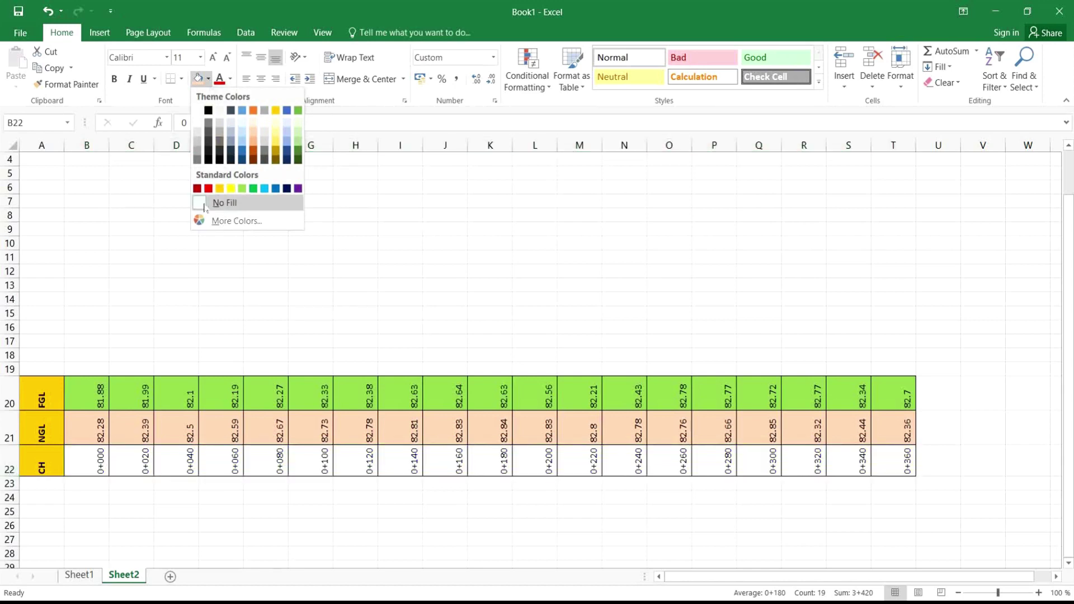
{"action": "left_click", "coordinate": [252, 111]}
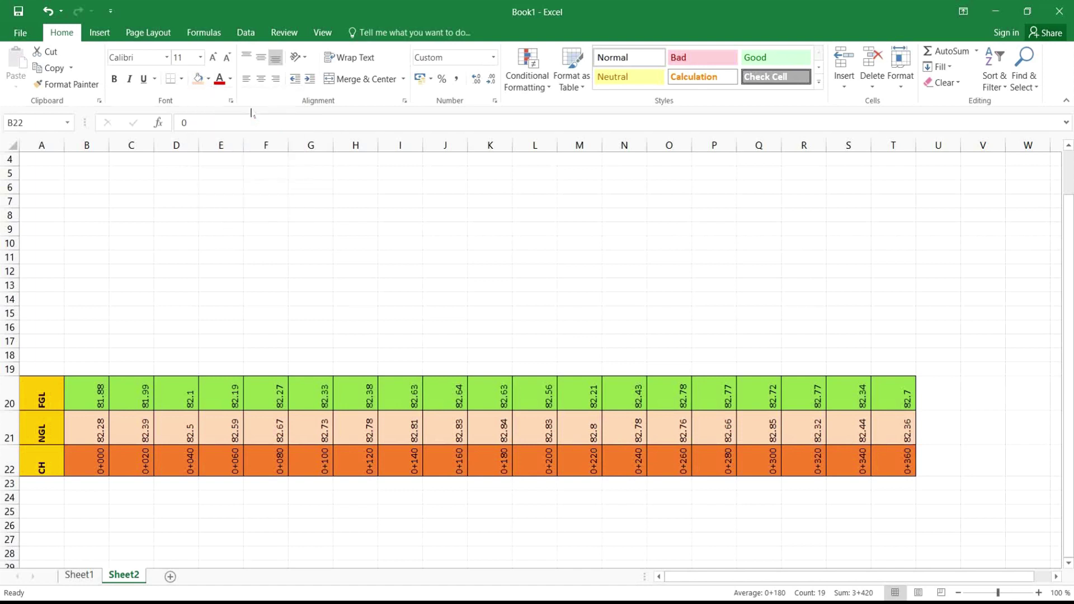
{"action": "left_click", "coordinate": [304, 282]}
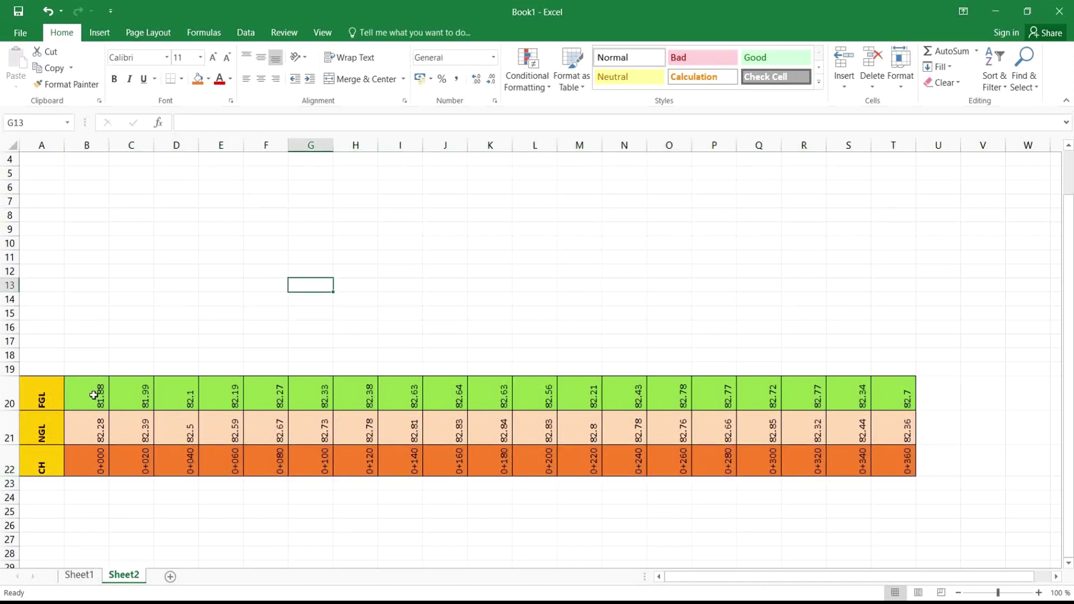
Step: Centre the values in B20:T22 horizontally and middle-align them vertically in their cells
{"action": "left_click_drag", "start_coordinate": [94, 396], "coordinate": [888, 462]}
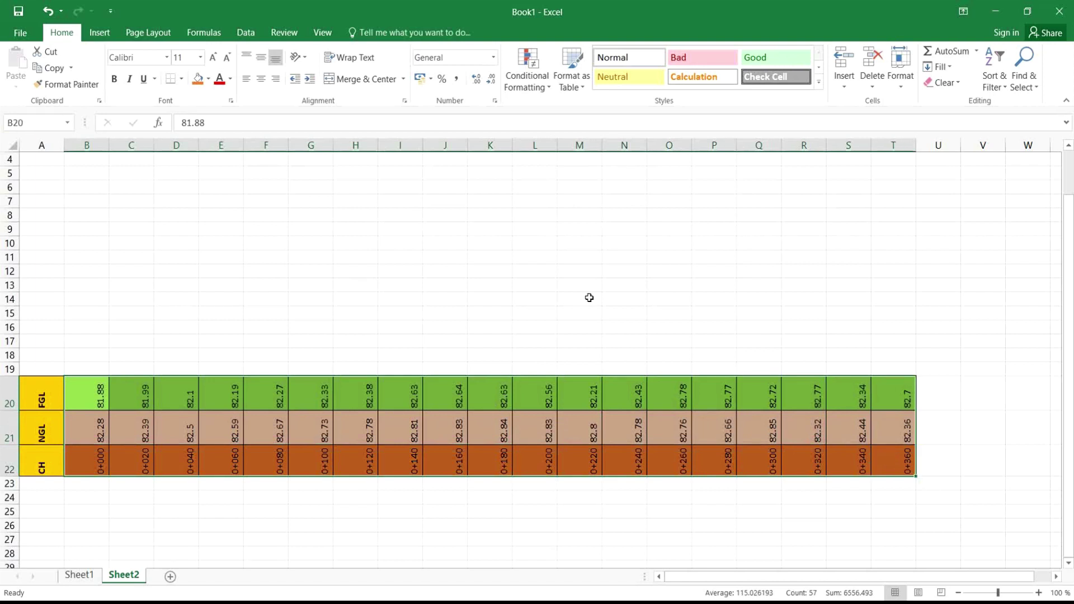
{"action": "left_click", "coordinate": [259, 82]}
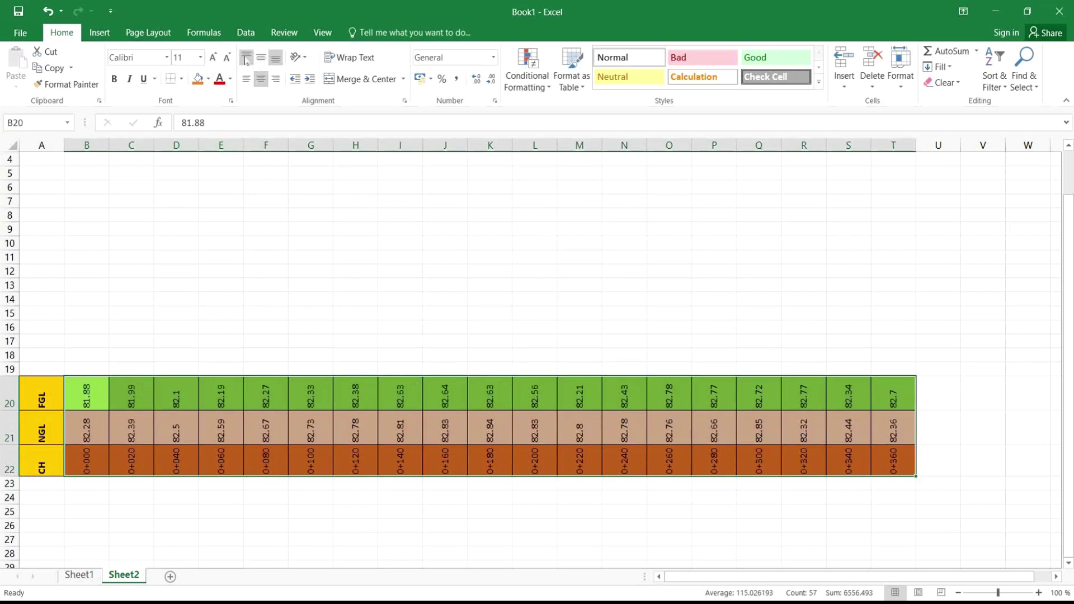
{"action": "left_click", "coordinate": [246, 58]}
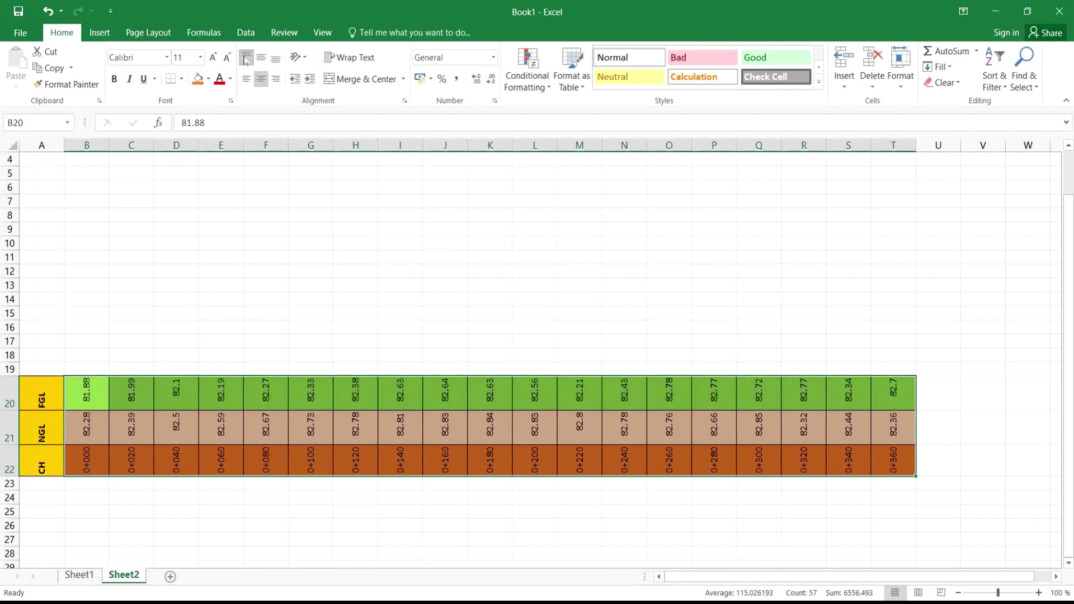
{"action": "left_click", "coordinate": [246, 60]}
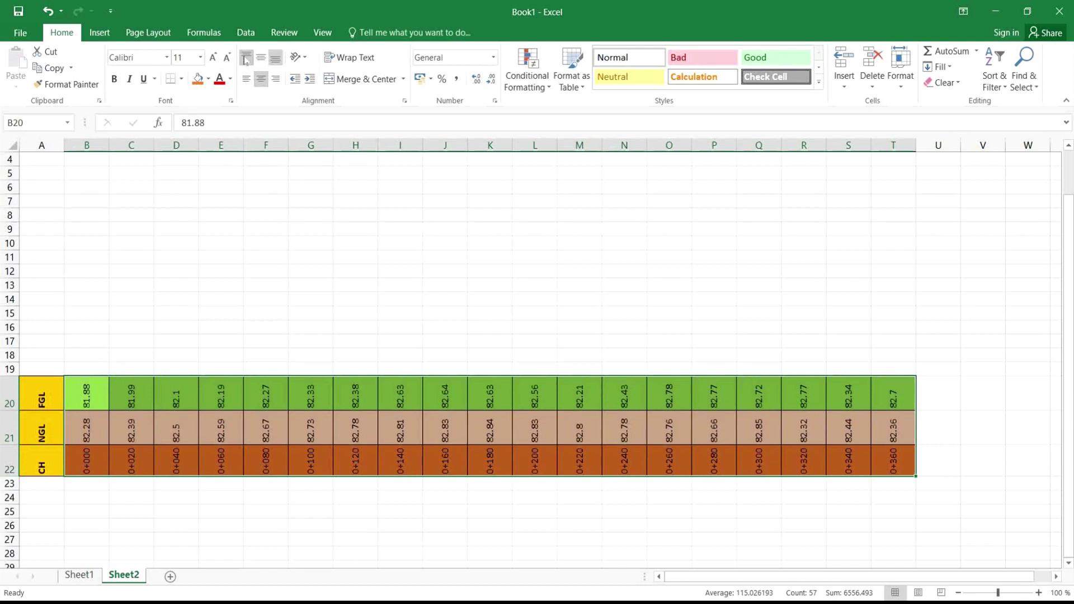
{"action": "left_click", "coordinate": [246, 59]}
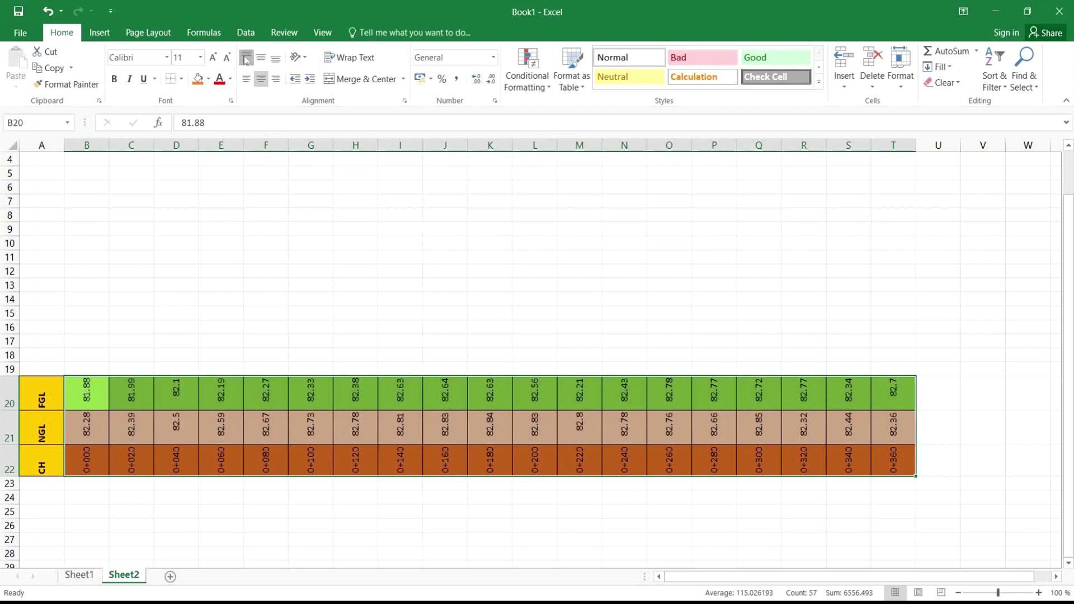
{"action": "left_click", "coordinate": [246, 59]}
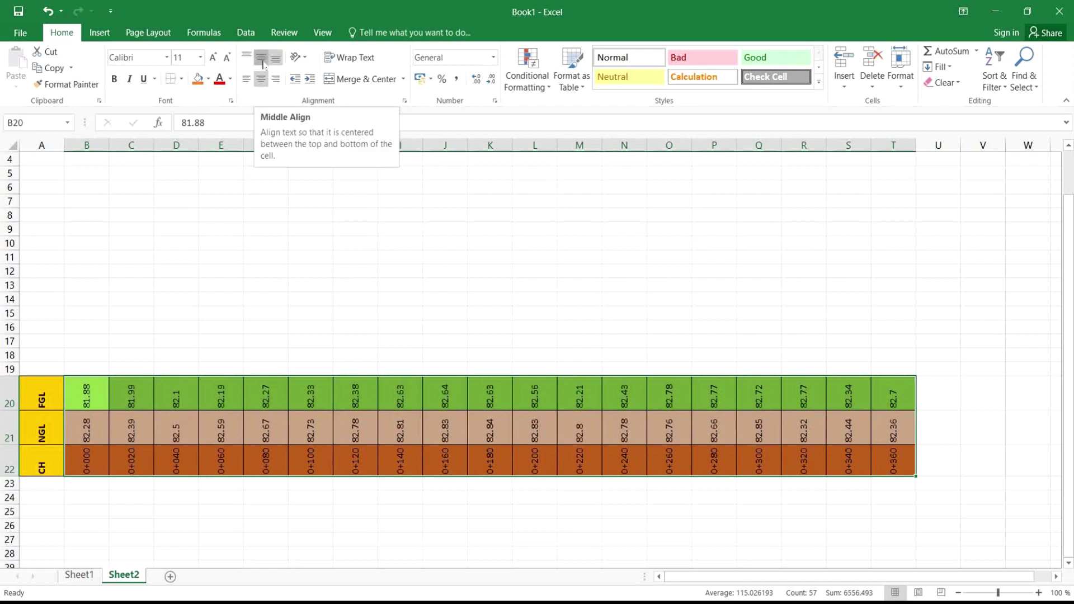
{"action": "left_click", "coordinate": [262, 64]}
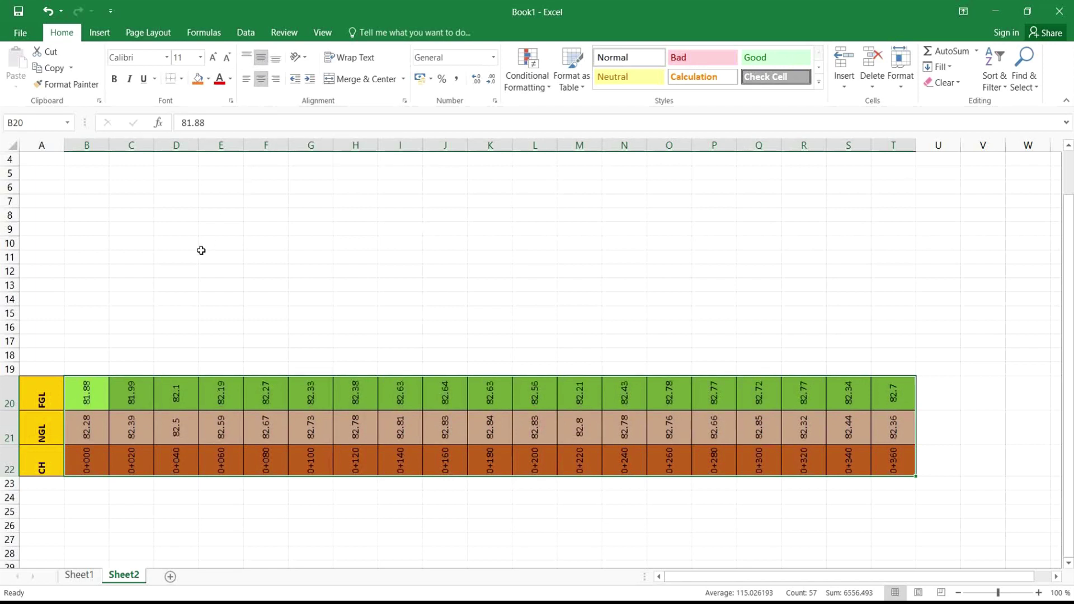
Step: Make the values in B20:T22 bold, and reduce the height of row 19 and increase that of row 20
{"action": "left_click", "coordinate": [114, 80]}
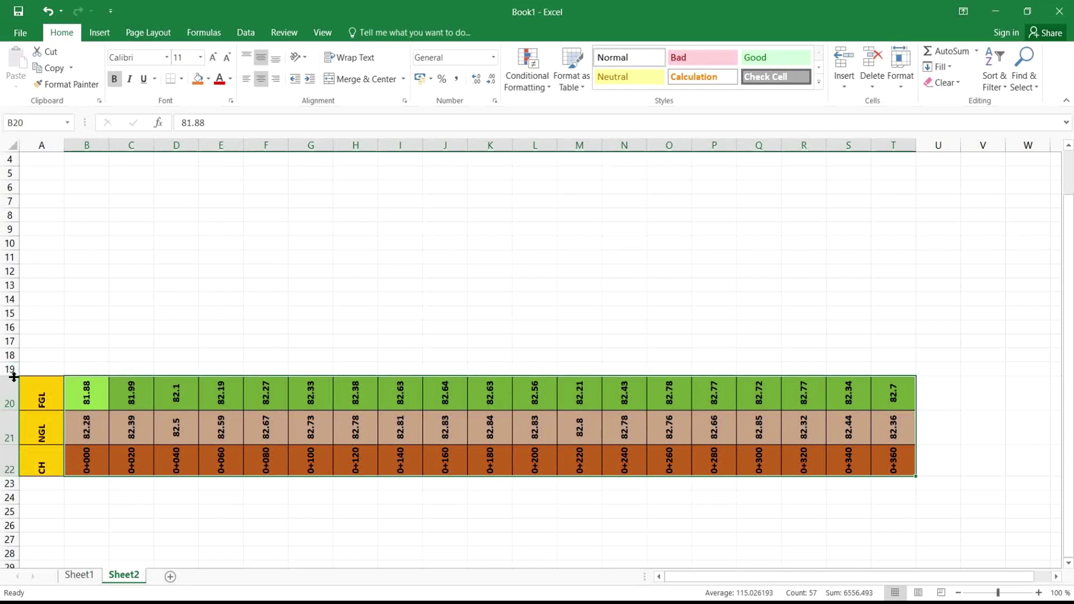
{"action": "left_click_drag", "start_coordinate": [14, 376], "coordinate": [12, 370]}
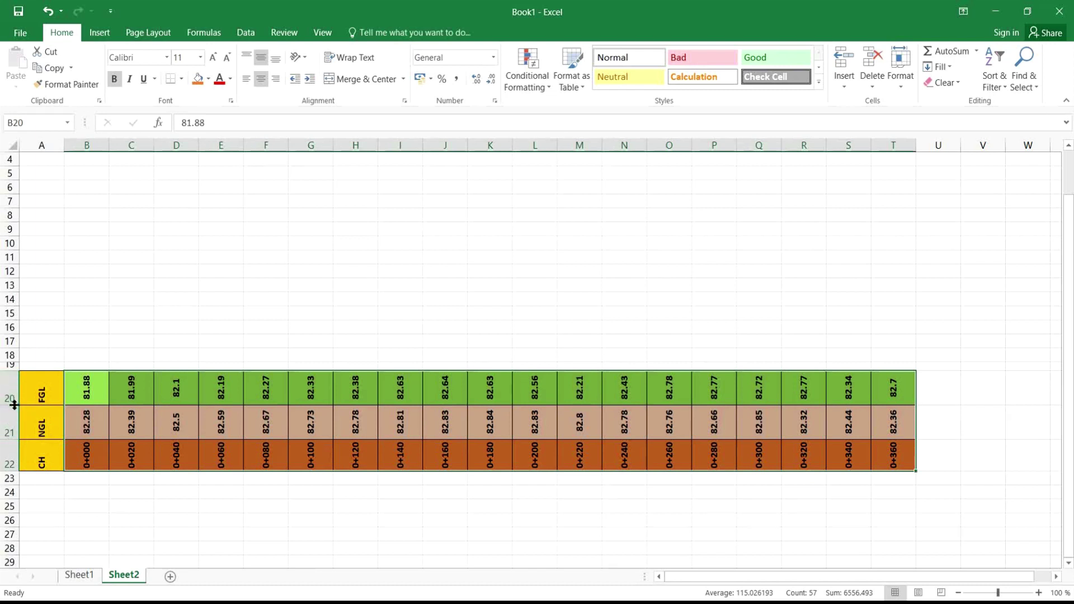
{"action": "left_click_drag", "start_coordinate": [13, 405], "coordinate": [19, 416]}
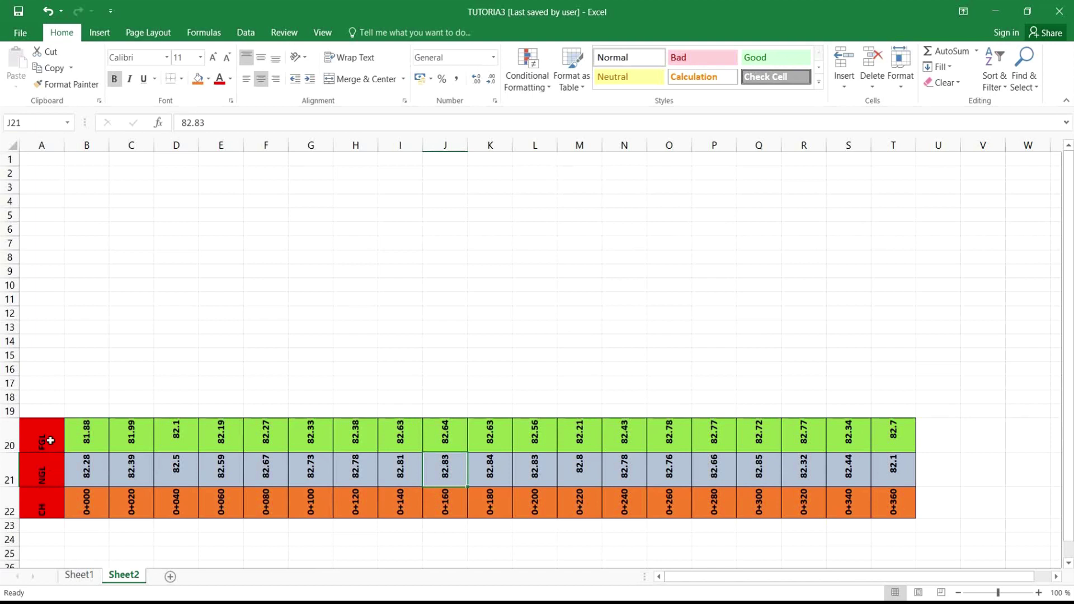
Step: Insert a Line with Markers chart of the FGL and NGL rows A20:T21 and fit it directly above the table across columns A to T
{"action": "left_click_drag", "start_coordinate": [35, 434], "coordinate": [898, 466]}
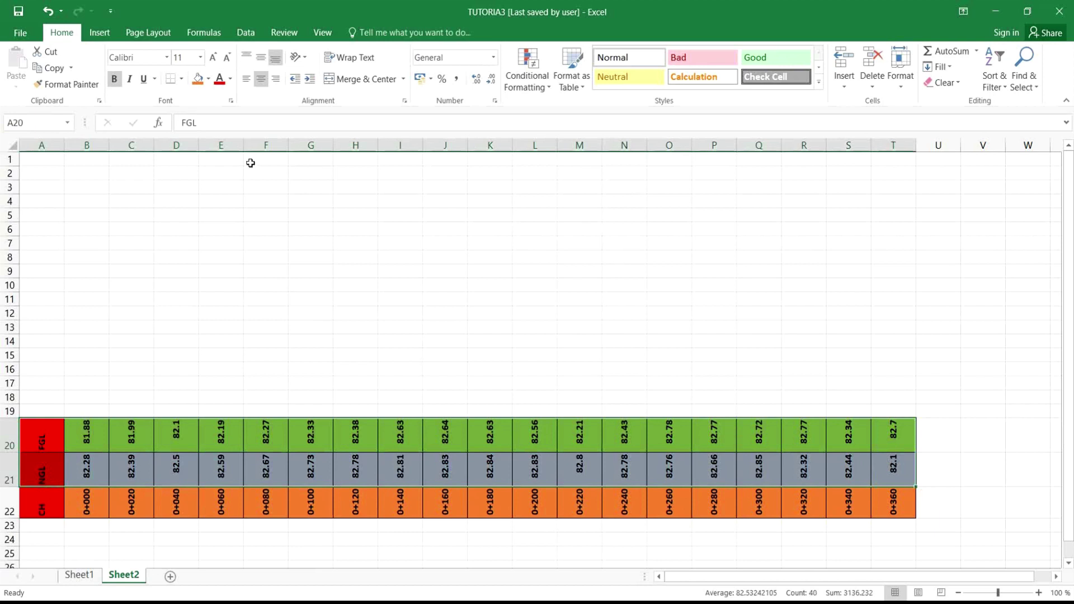
{"action": "left_click", "coordinate": [96, 32]}
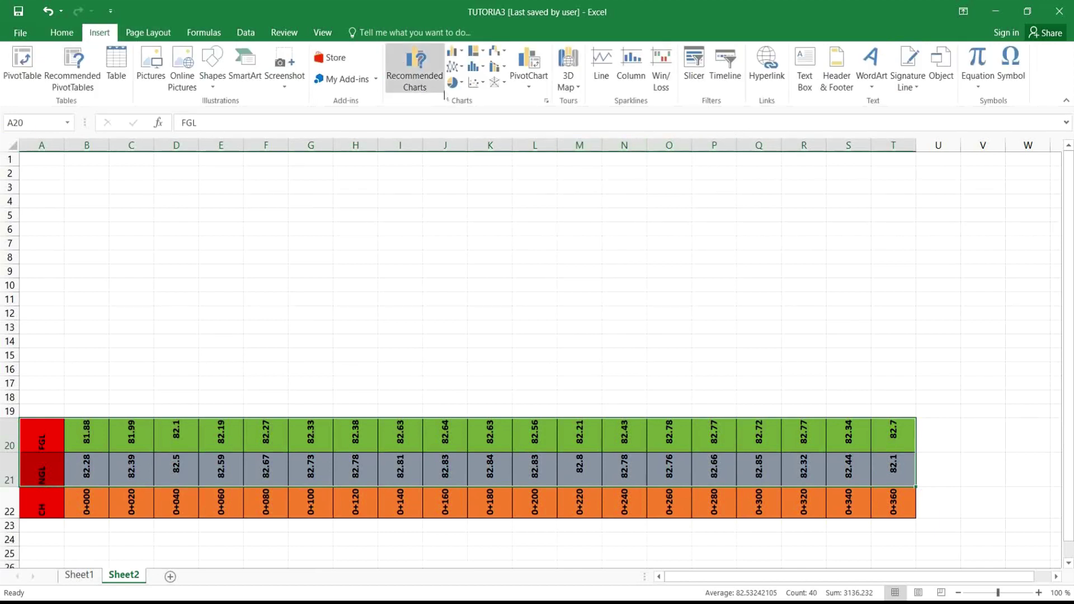
{"action": "left_click", "coordinate": [455, 67]}
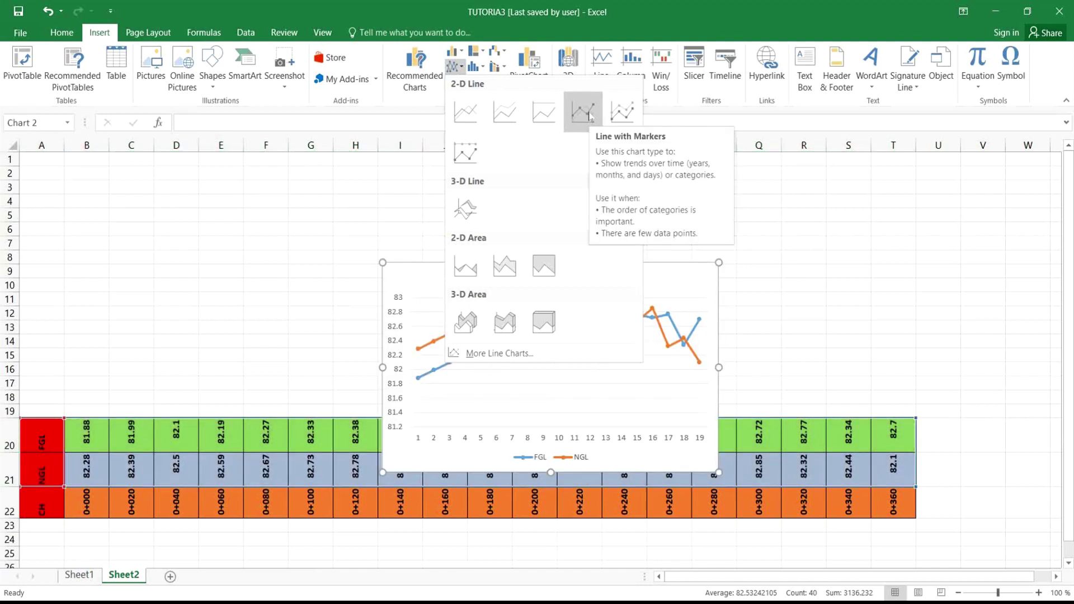
{"action": "left_click", "coordinate": [583, 112]}
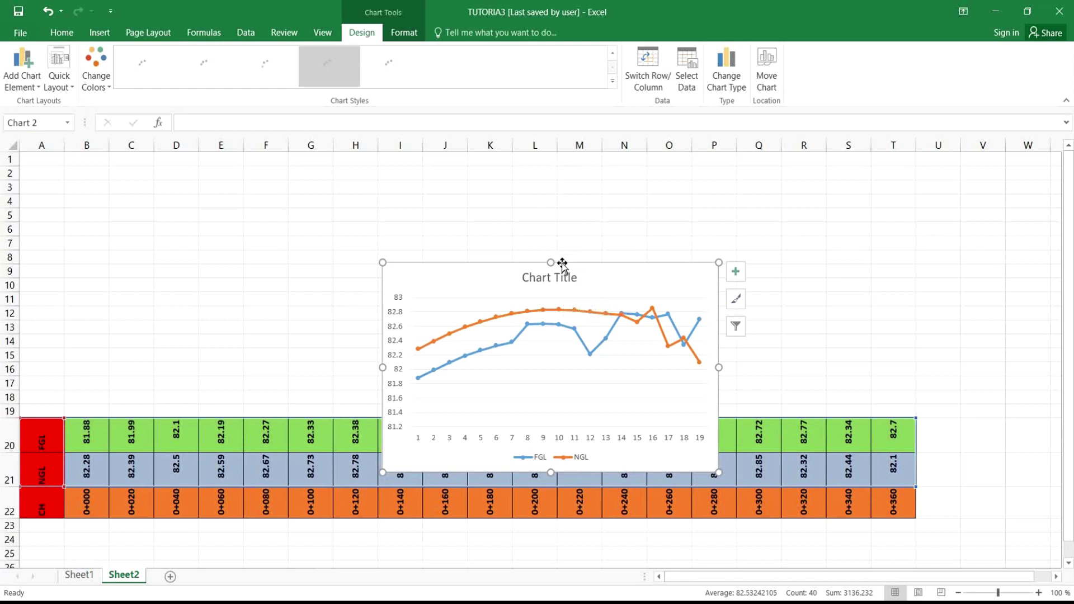
{"action": "left_click_drag", "start_coordinate": [562, 263], "coordinate": [196, 207]}
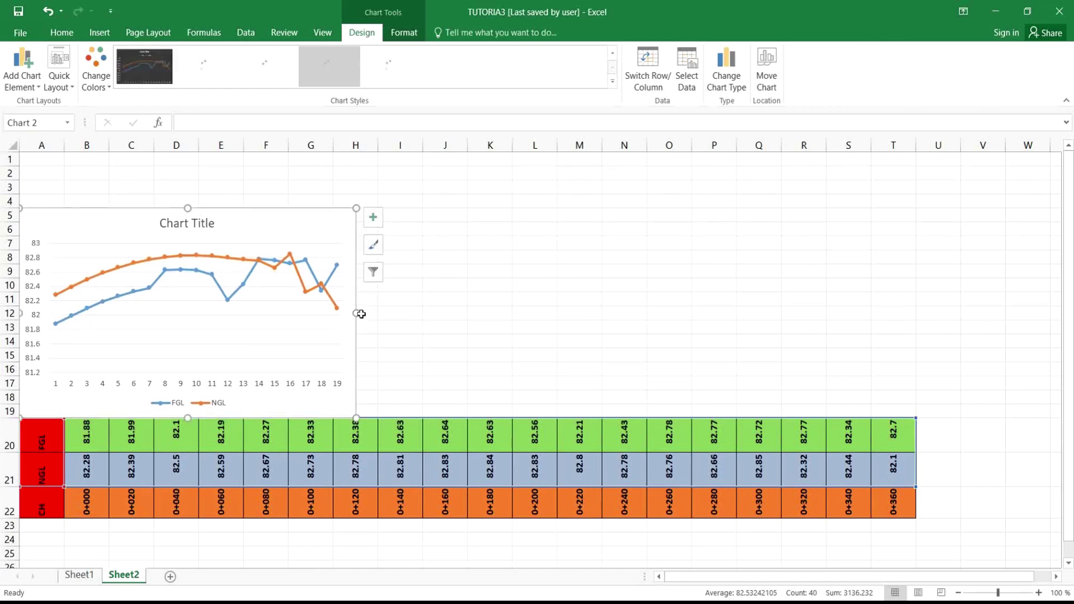
{"action": "left_click_drag", "start_coordinate": [356, 312], "coordinate": [898, 357]}
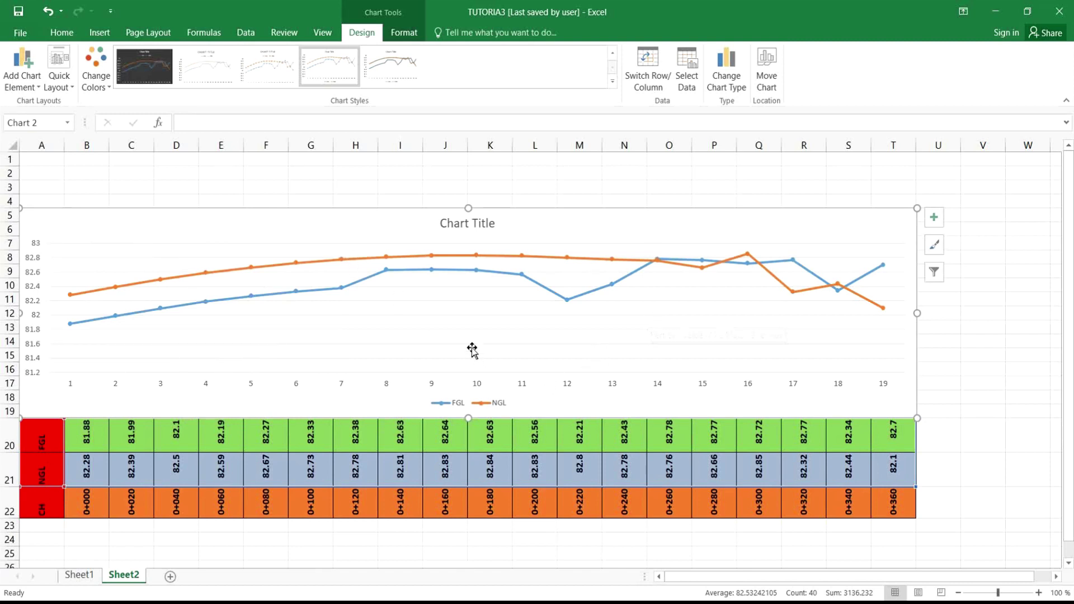
Step: Try several preset chart styles on the levels chart, including the dark one, and reapply the original light style with markers
{"action": "left_click", "coordinate": [144, 80]}
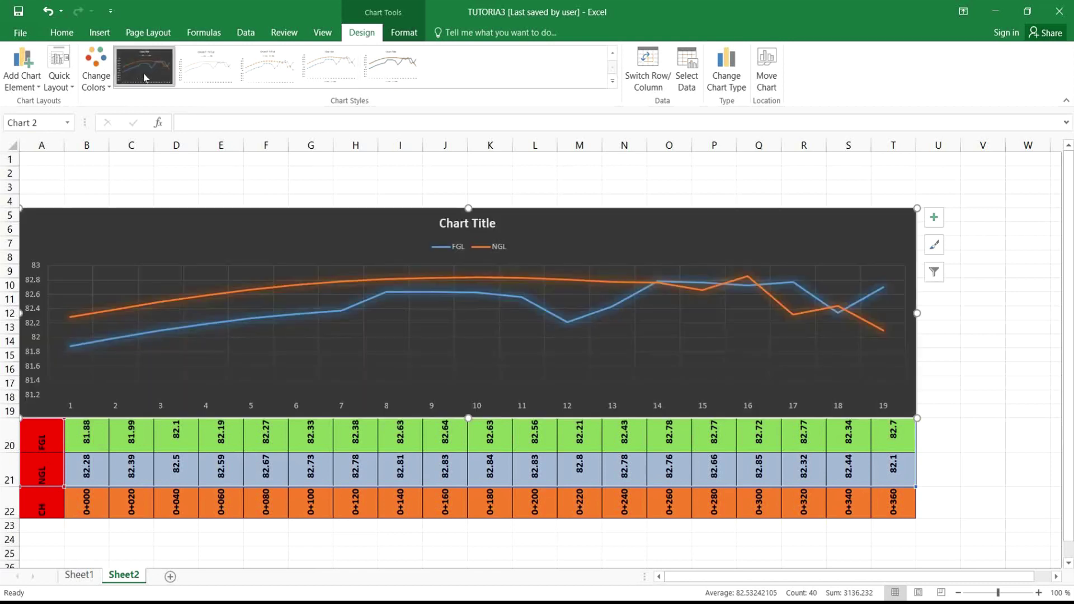
{"action": "left_click", "coordinate": [205, 78]}
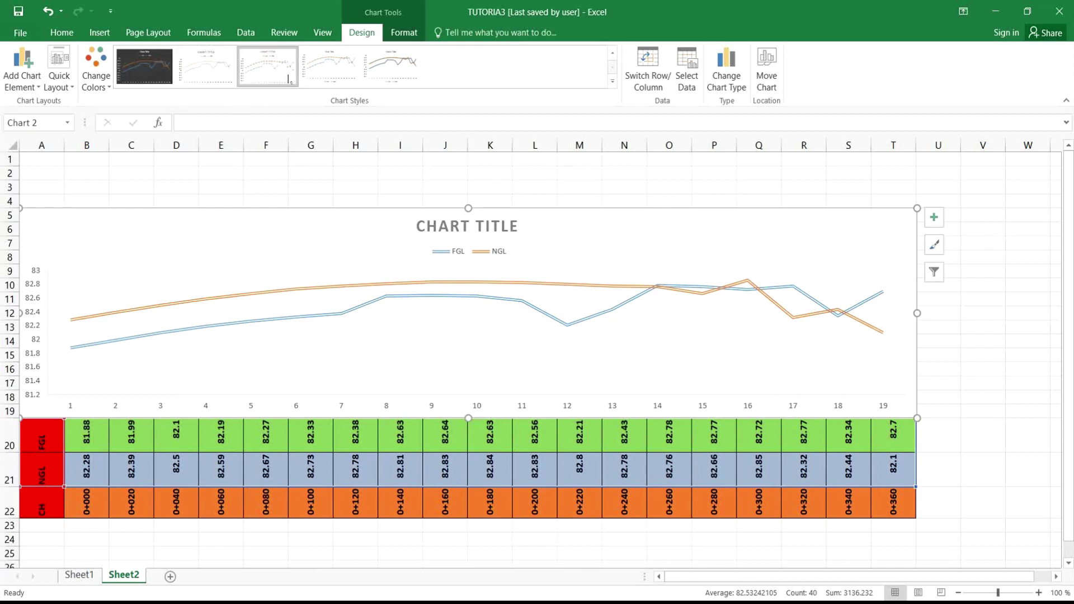
{"action": "left_click", "coordinate": [324, 79]}
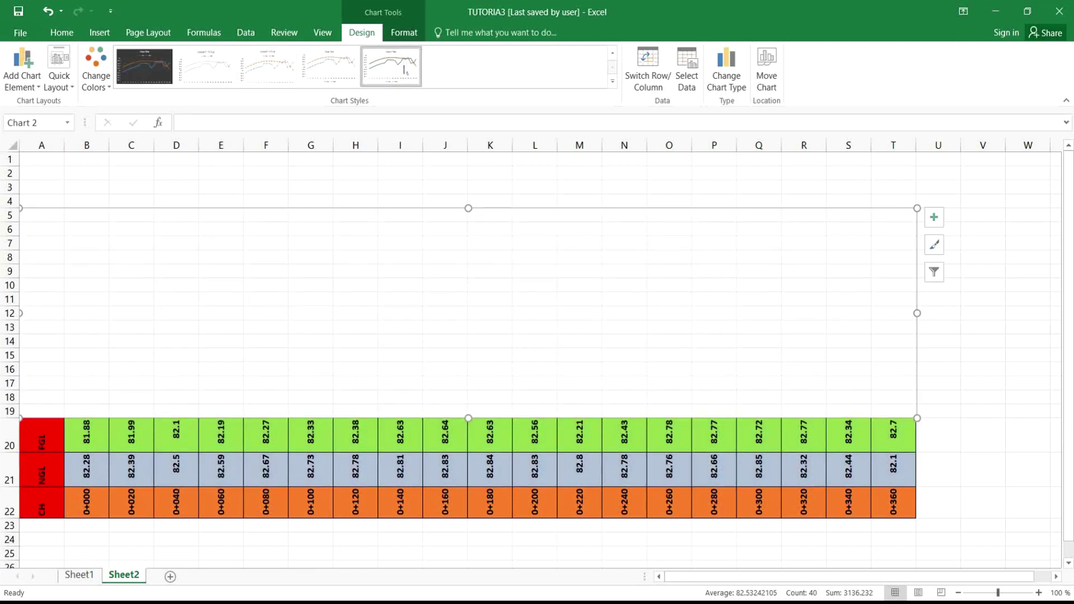
{"action": "left_click", "coordinate": [340, 68]}
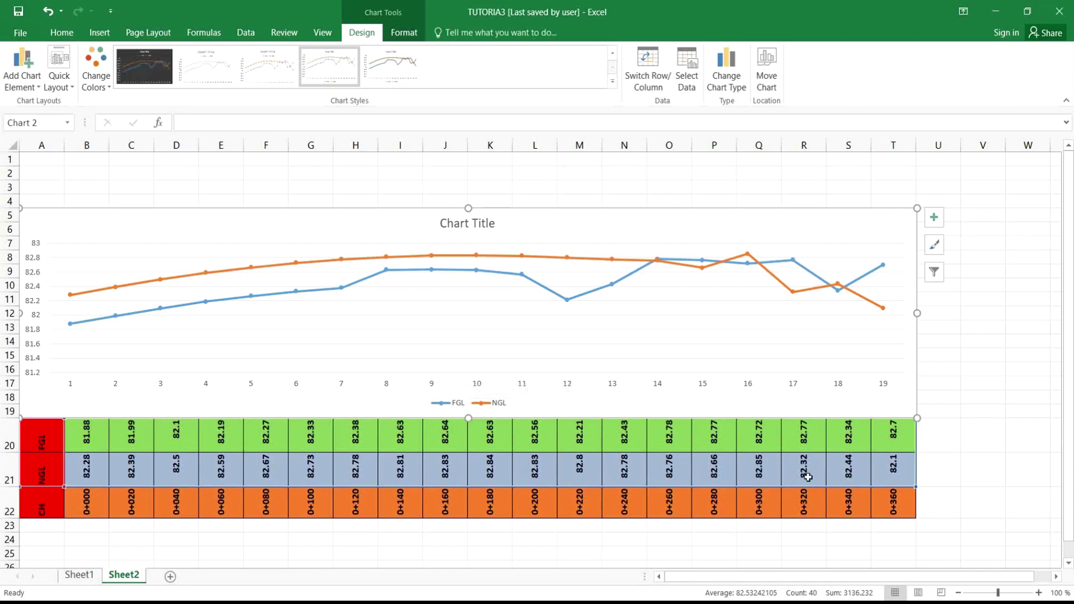
Step: Set the NGL value at chainage 0+340 in S21 to 70.8
{"action": "left_click", "coordinate": [833, 473]}
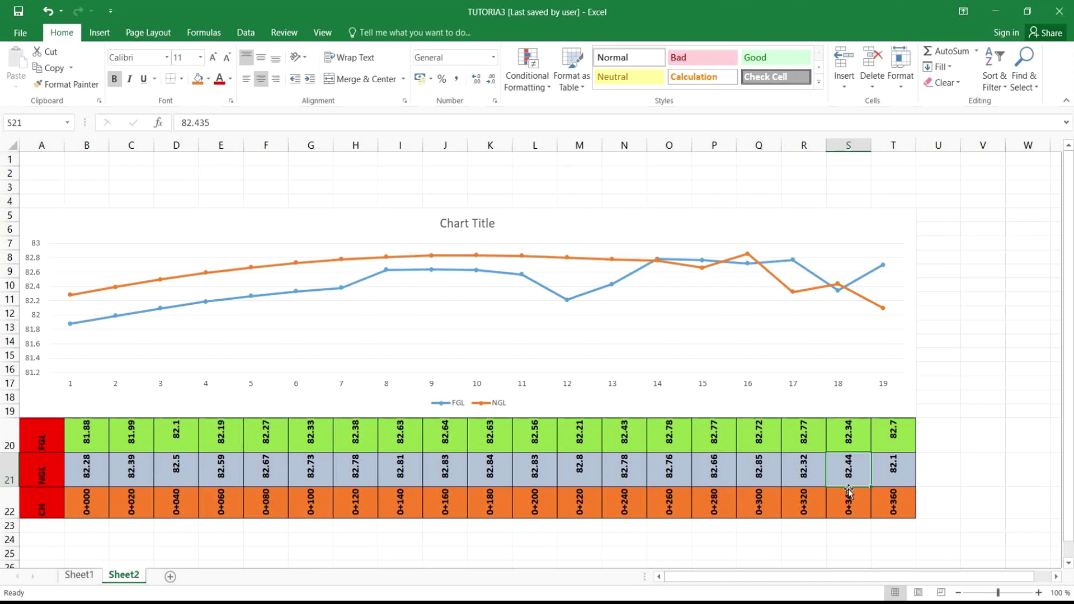
{"action": "type", "text": "70."}
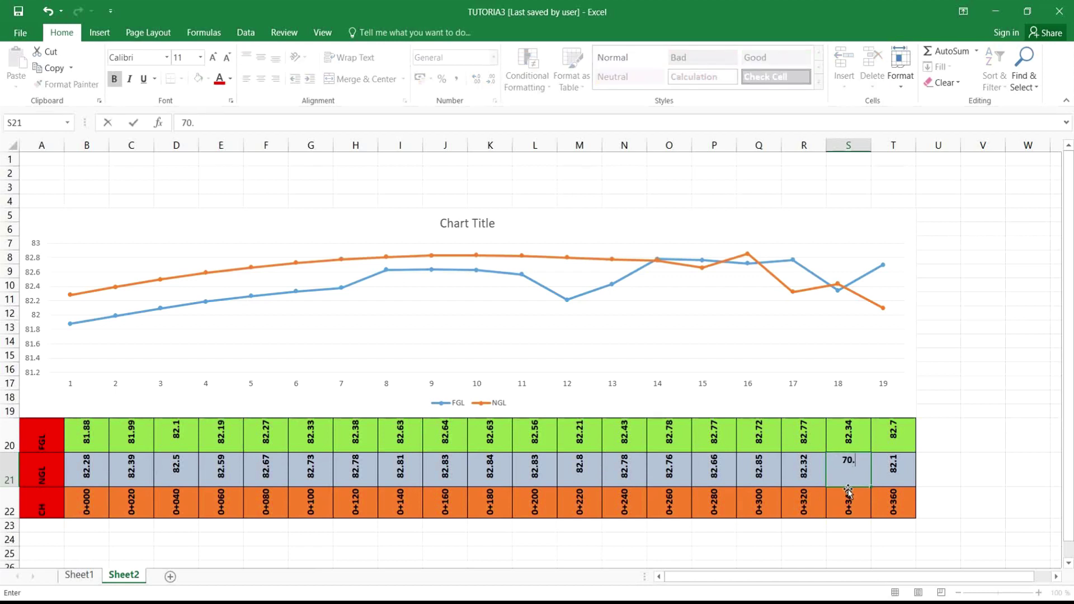
{"action": "type", "text": "8"}
{"action": "key", "text": "Return"}
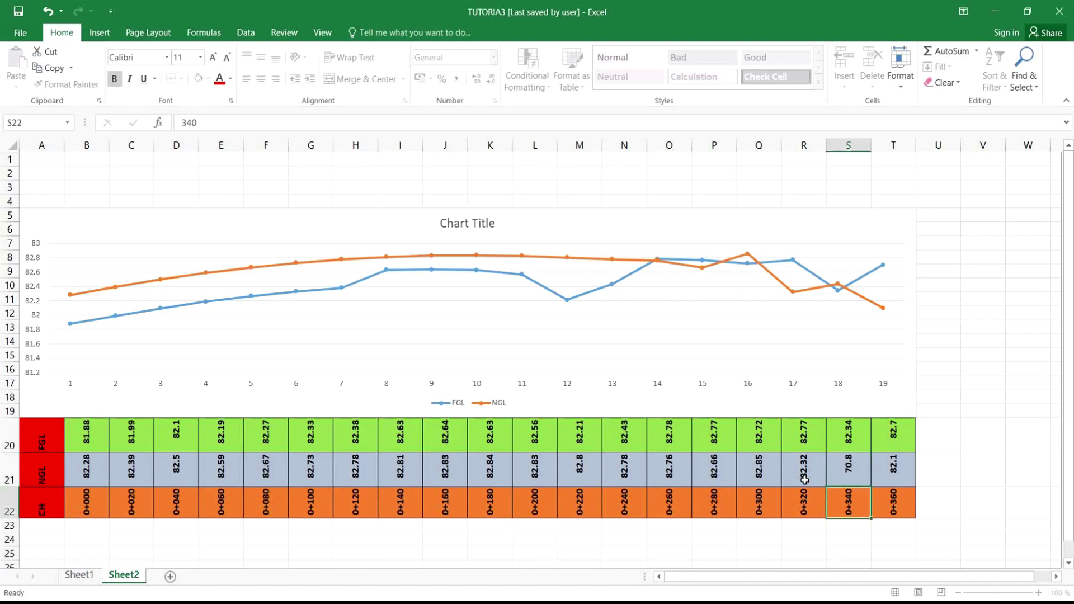
{"action": "left_click", "coordinate": [804, 481]}
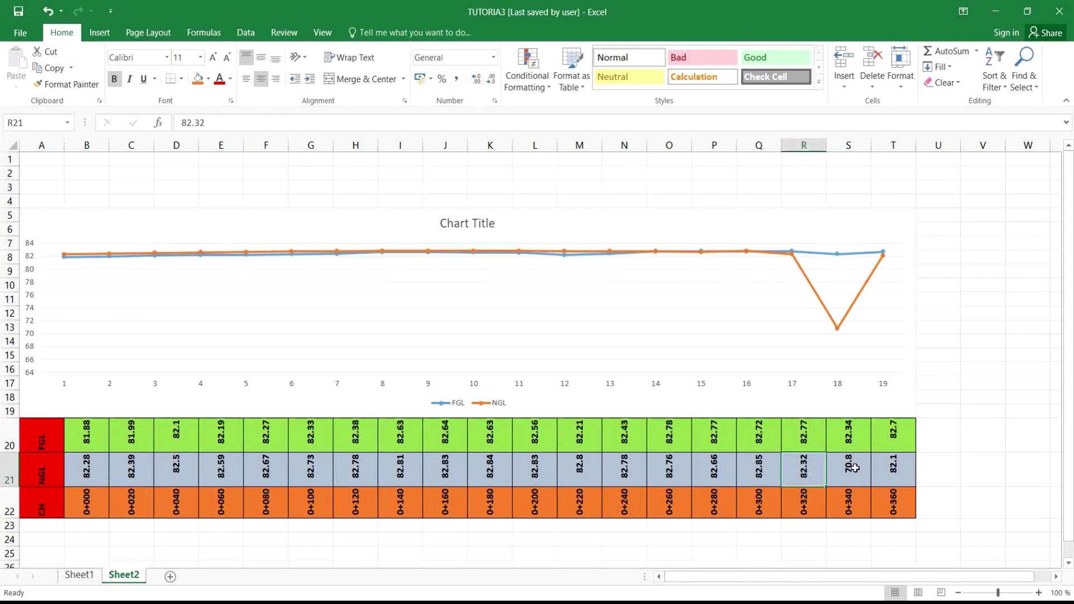
{"action": "left_click", "coordinate": [853, 471]}
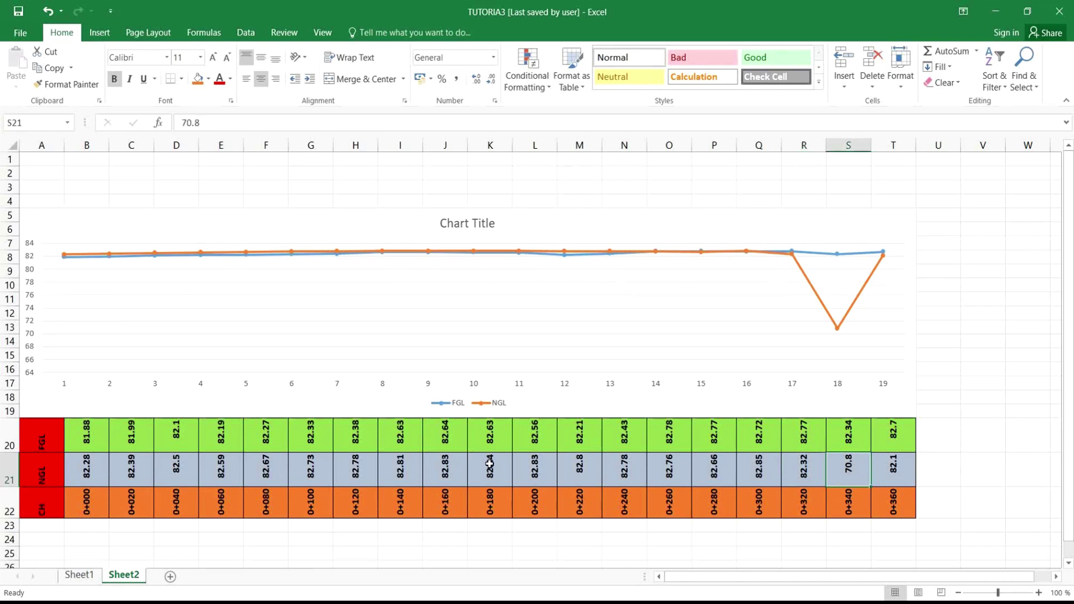
Step: Set the NGL value at chainage 0+160 in J21 to 90.5
{"action": "left_click", "coordinate": [451, 478]}
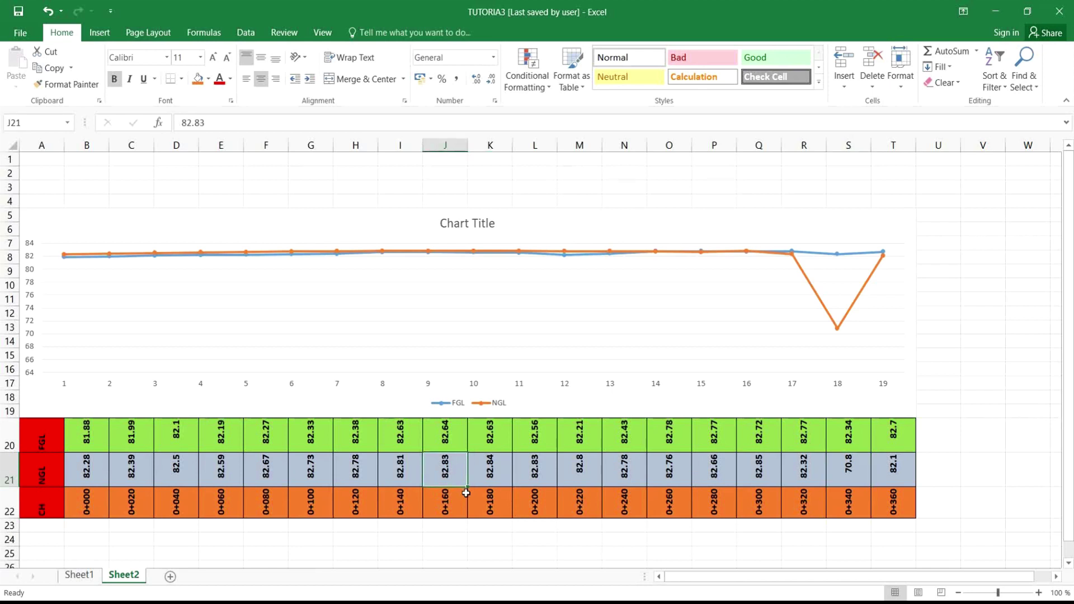
{"action": "type", "text": "90.5"}
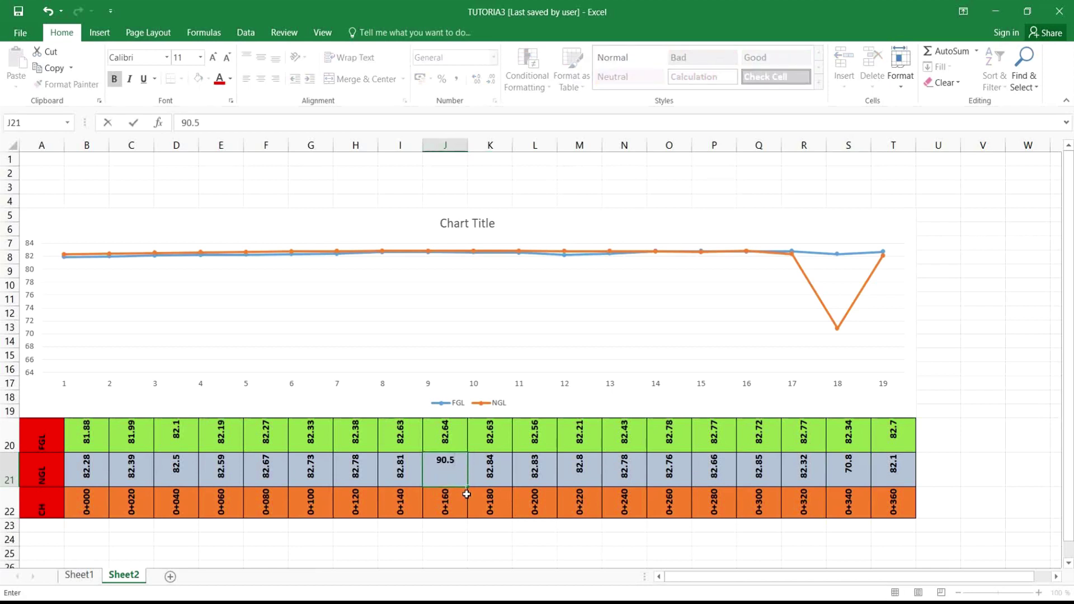
{"action": "key", "text": "Return"}
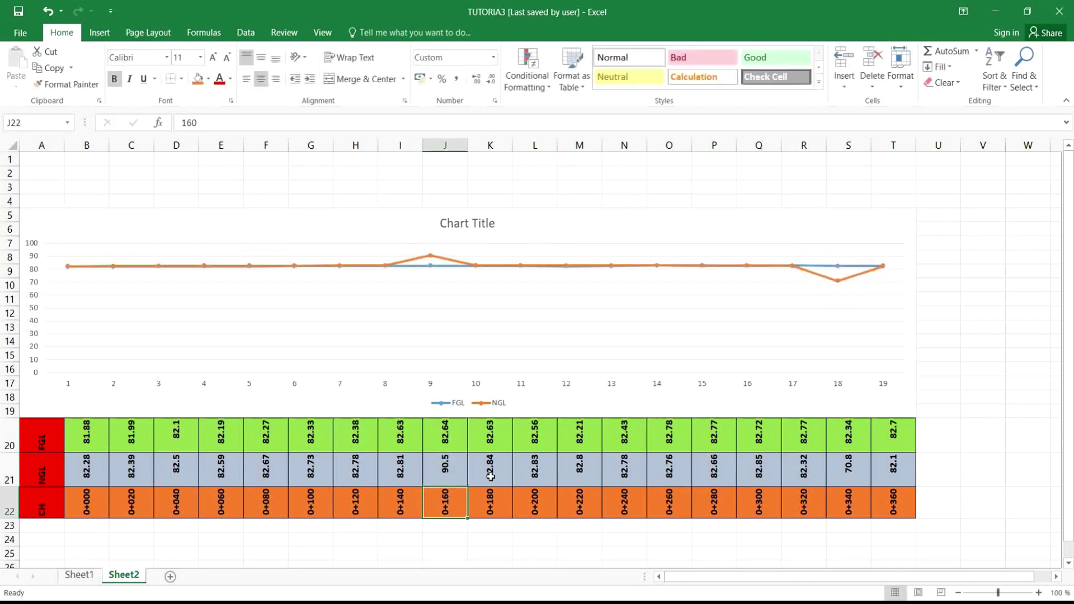
{"action": "left_click", "coordinate": [491, 473]}
Step: Replace the chart's placeholder title with "SURVEY GOT EASIER LONGITUDINAL SECTION"
{"action": "left_click", "coordinate": [583, 238]}
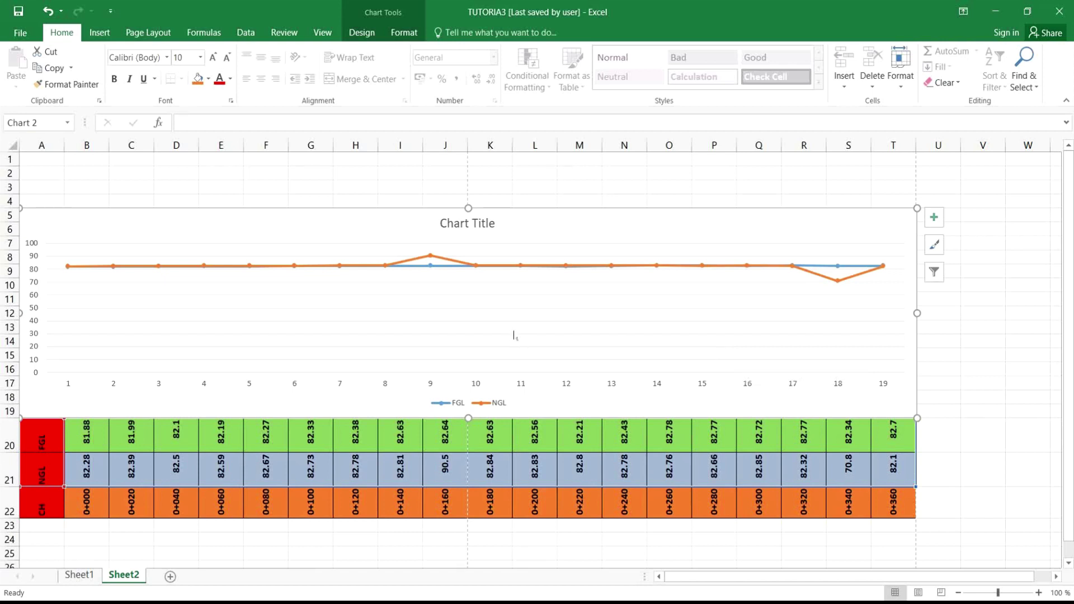
{"action": "left_click", "coordinate": [478, 224]}
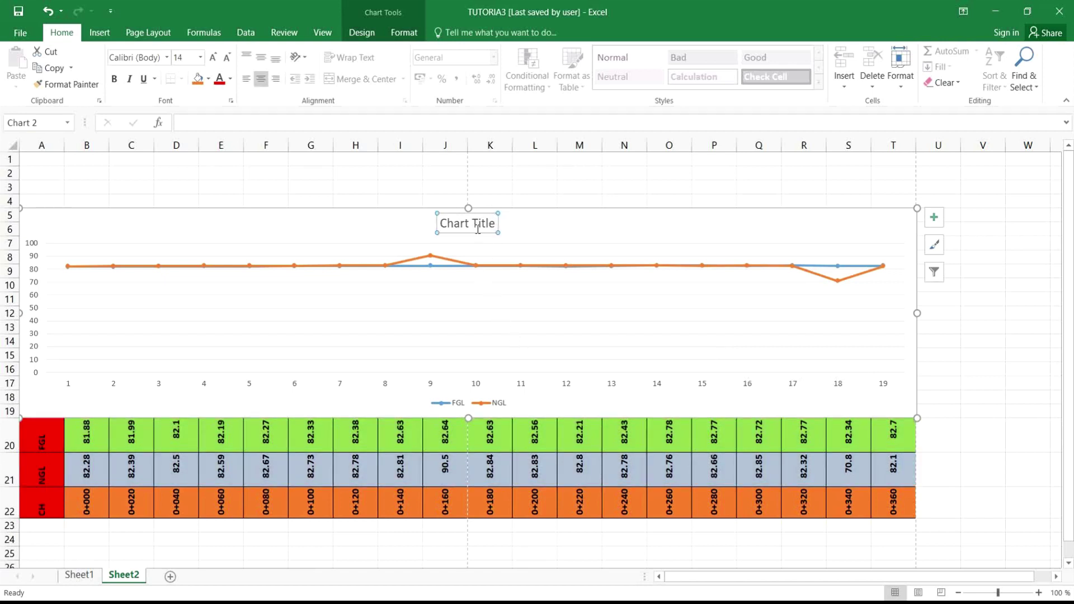
{"action": "left_click_drag", "start_coordinate": [492, 224], "coordinate": [449, 231]}
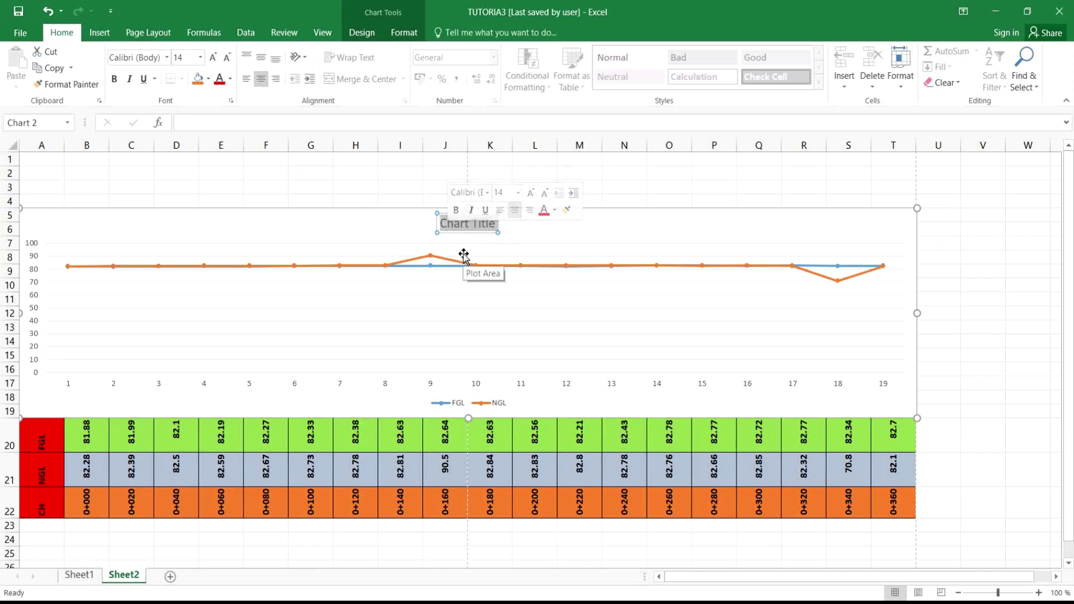
{"action": "type", "text": "SU"}
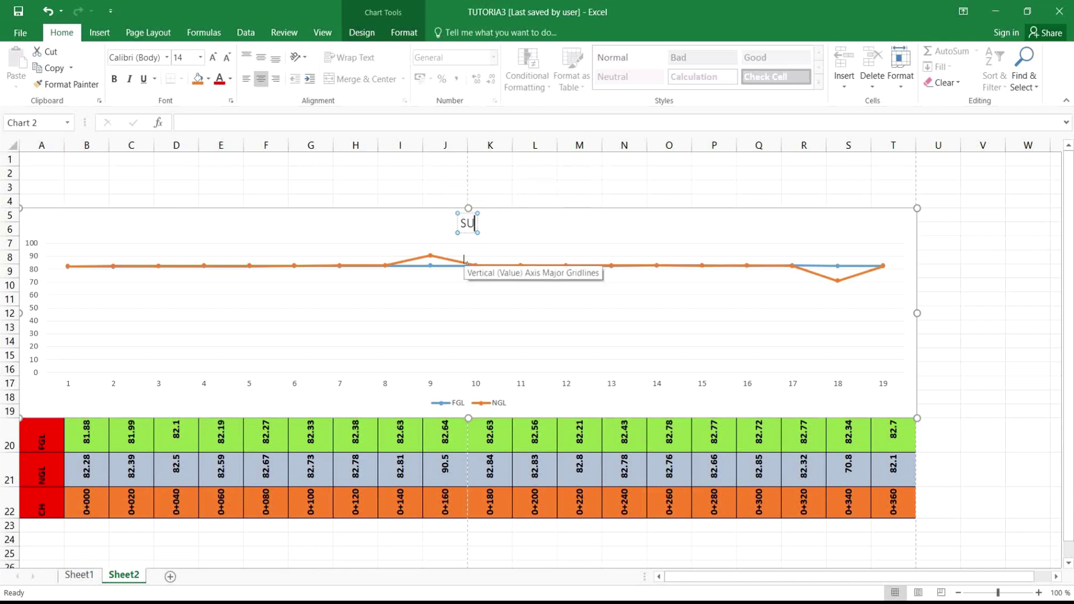
{"action": "type", "text": "RVEY"}
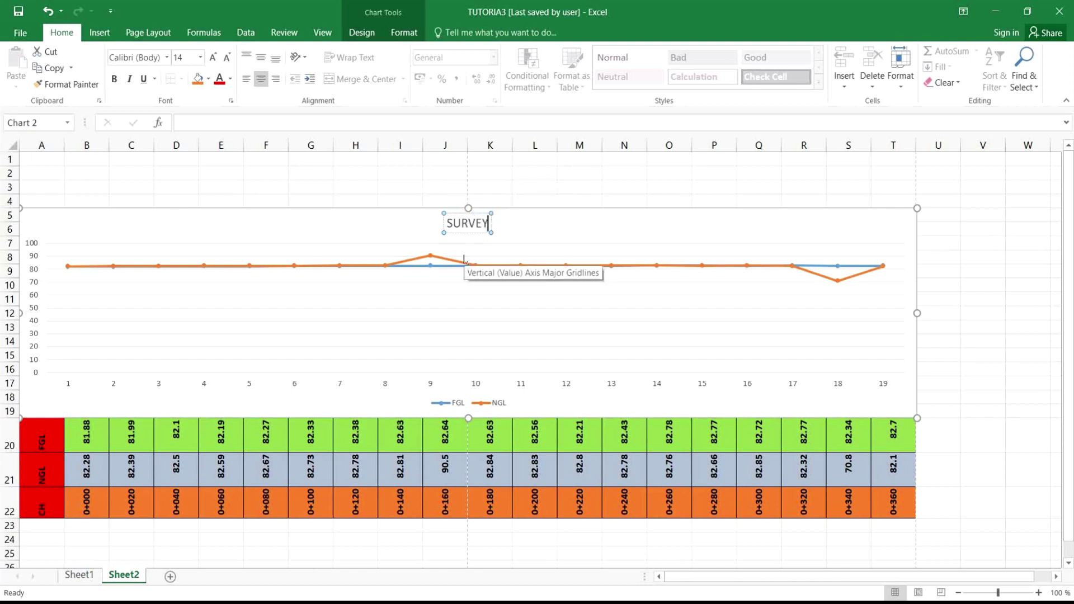
{"action": "type", "text": " GOT"}
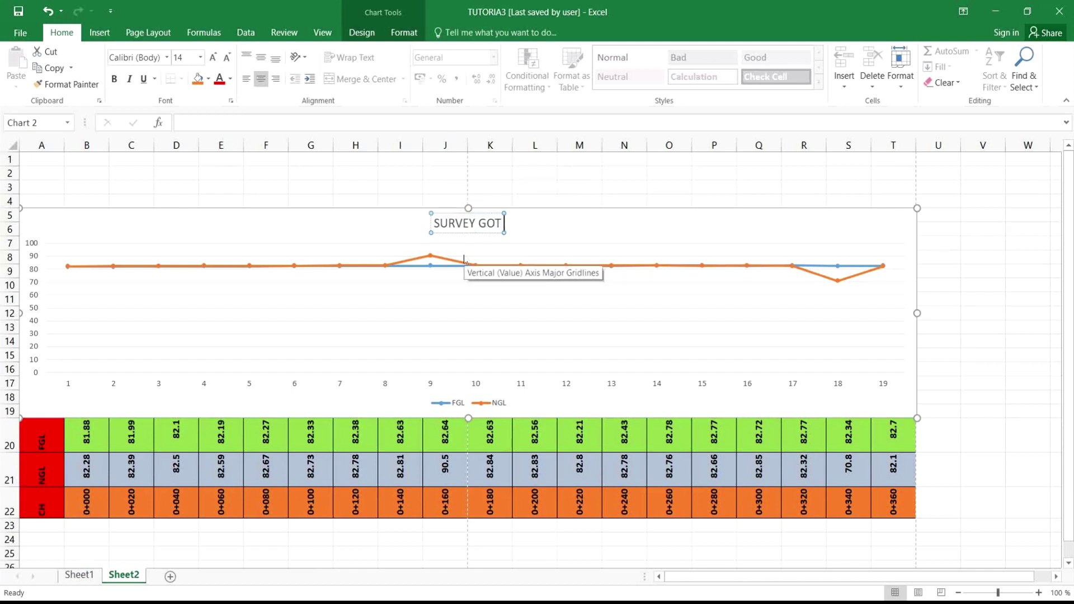
{"action": "type", "text": " EA"}
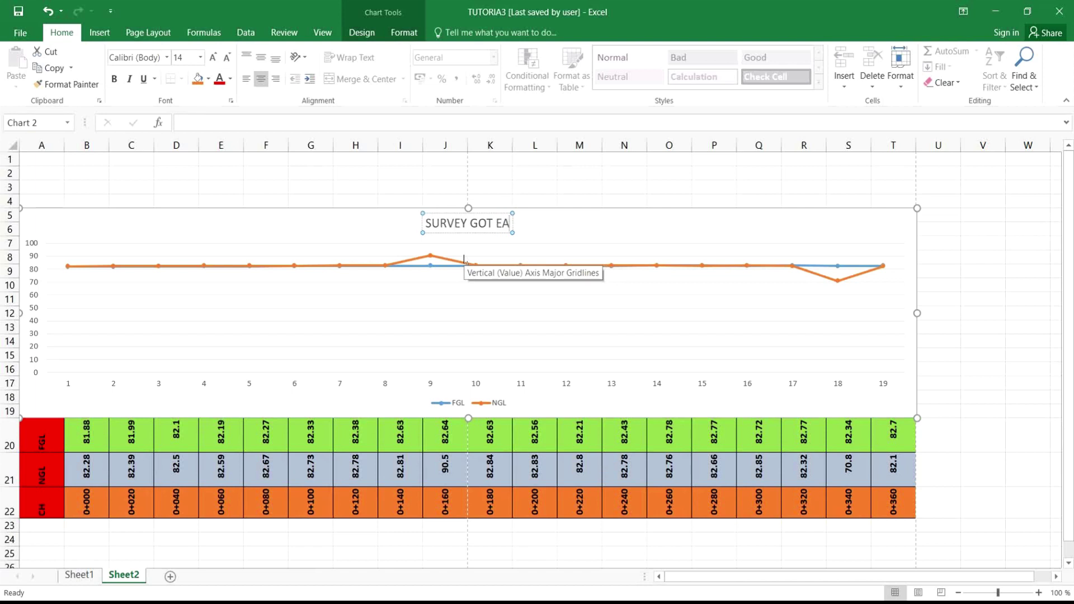
{"action": "type", "text": "SIER"}
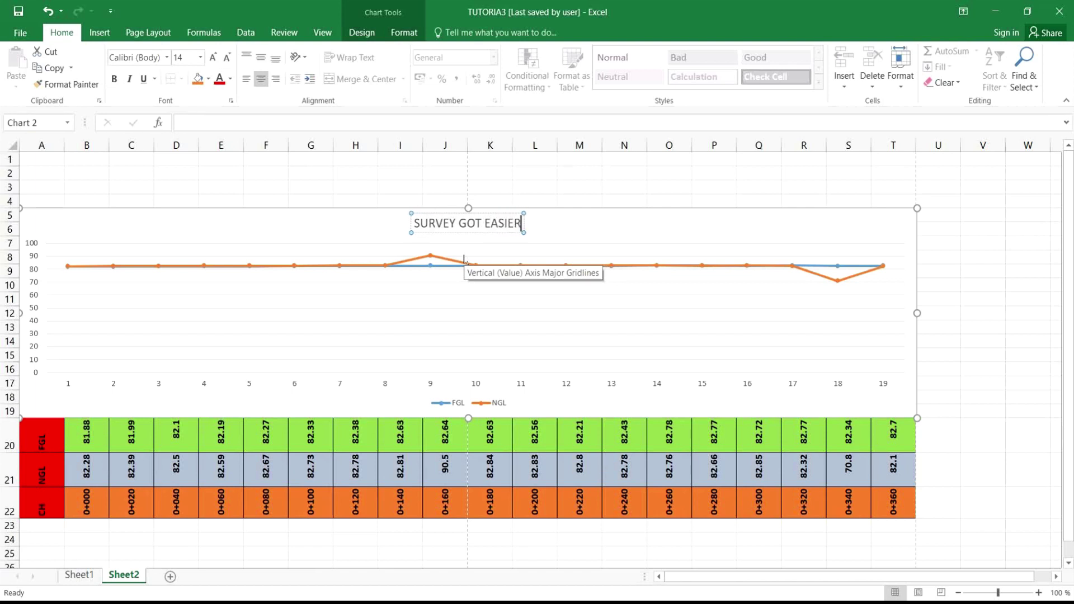
{"action": "type", "text": " LON"}
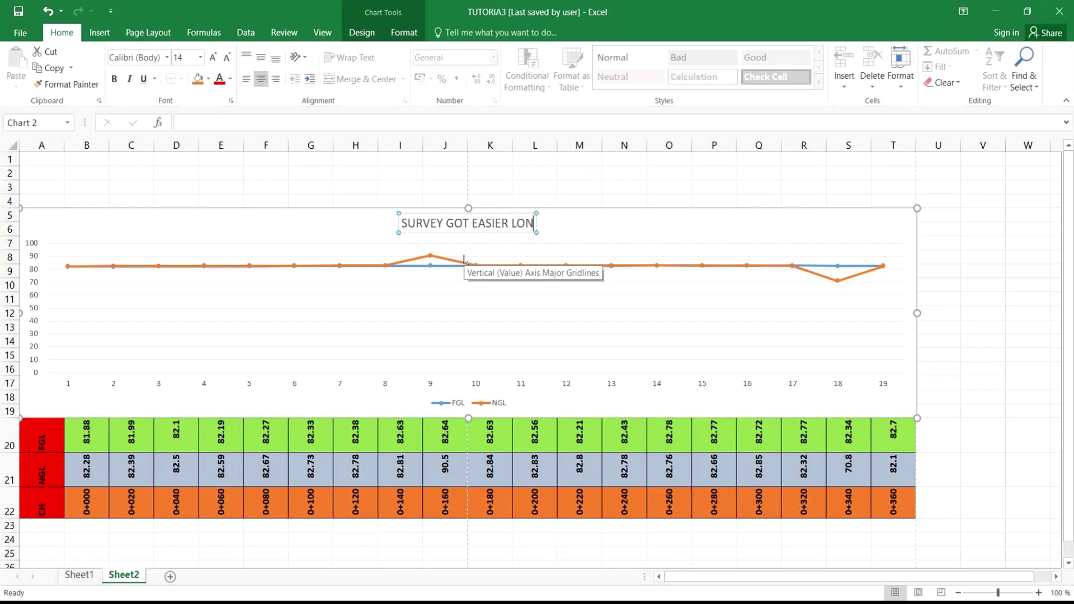
{"action": "type", "text": "GI"}
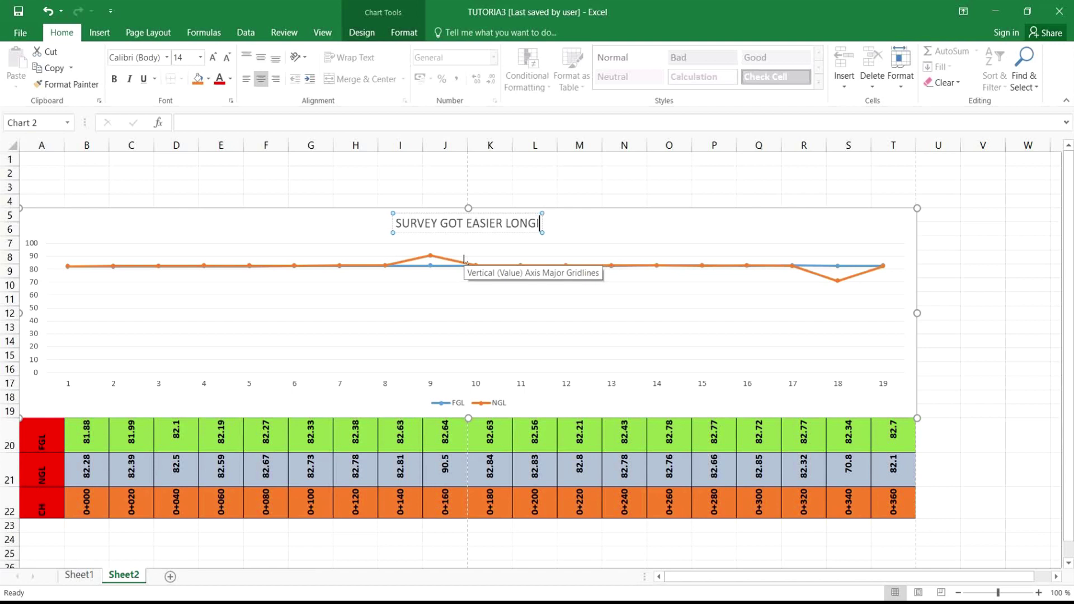
{"action": "type", "text": "TUDINAL"}
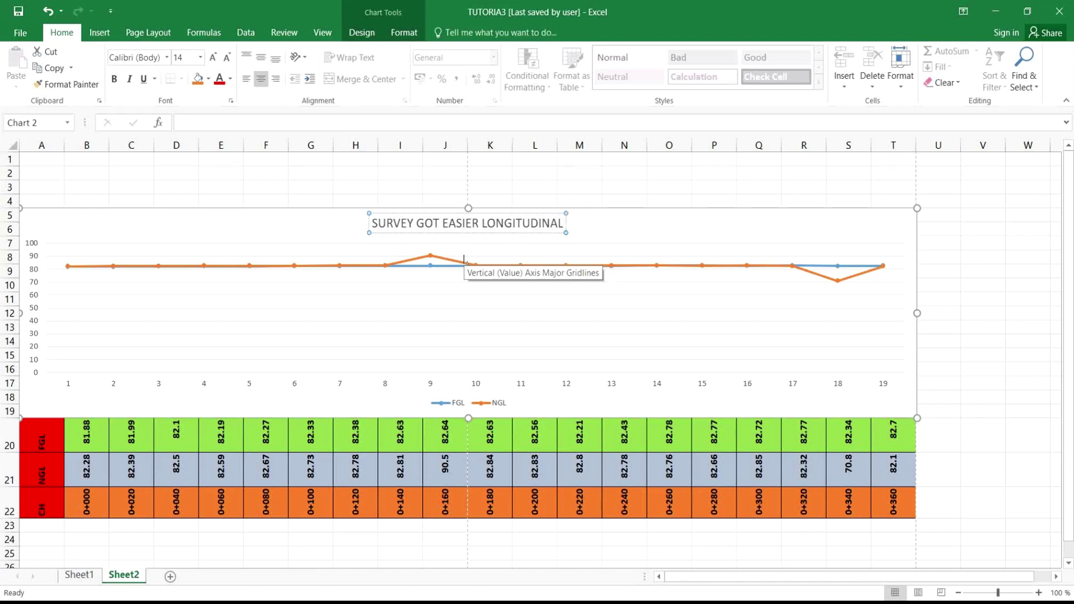
{"action": "type", "text": " SEC"}
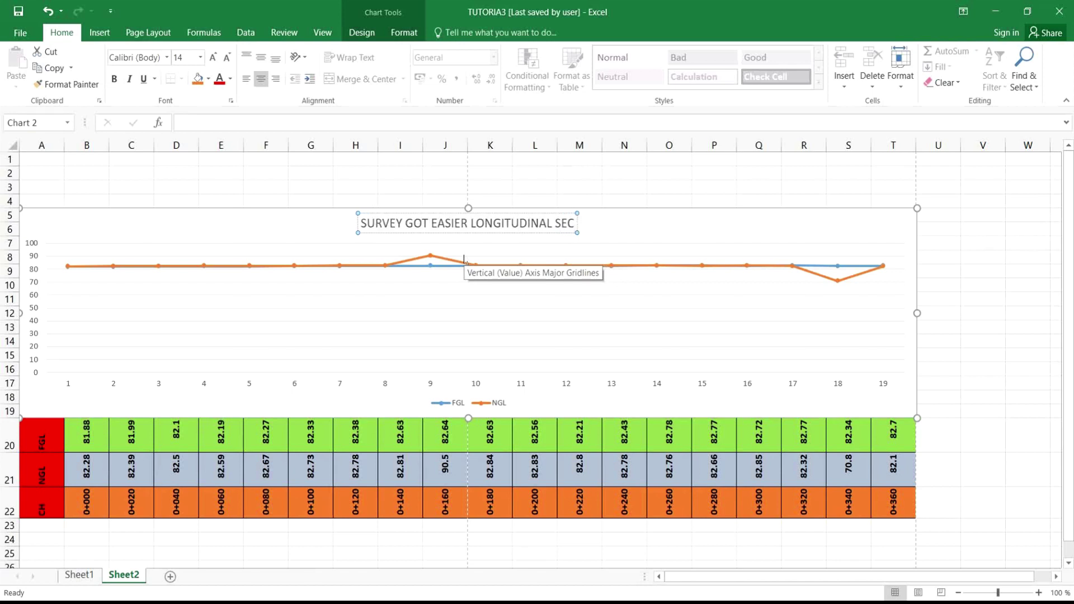
{"action": "type", "text": "TION"}
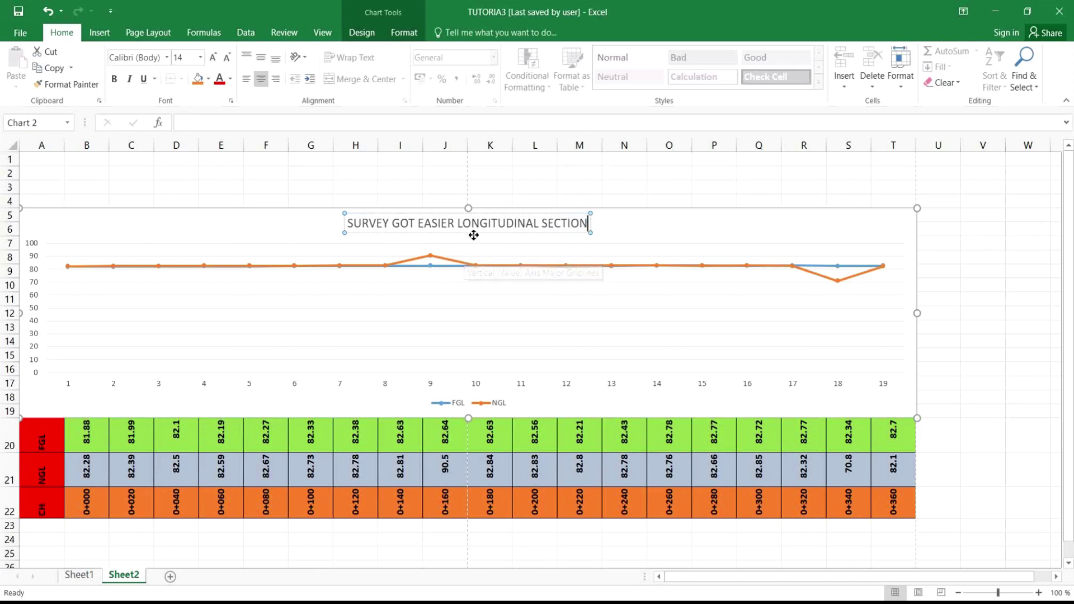
{"action": "left_click", "coordinate": [623, 236]}
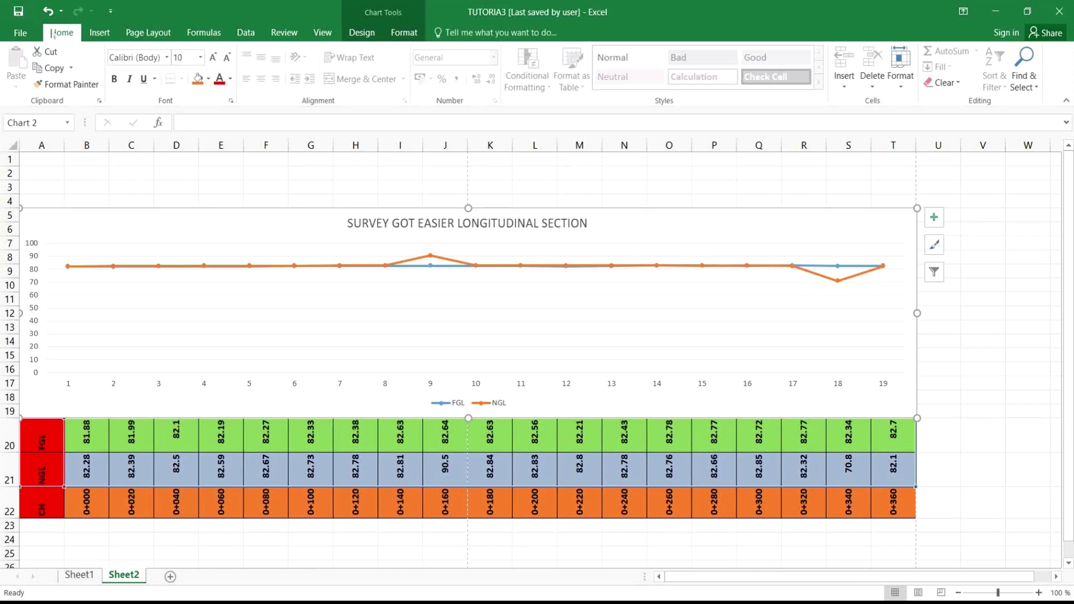
Step: Check the print preview of the selected chart and return to the worksheet
{"action": "left_click", "coordinate": [23, 35]}
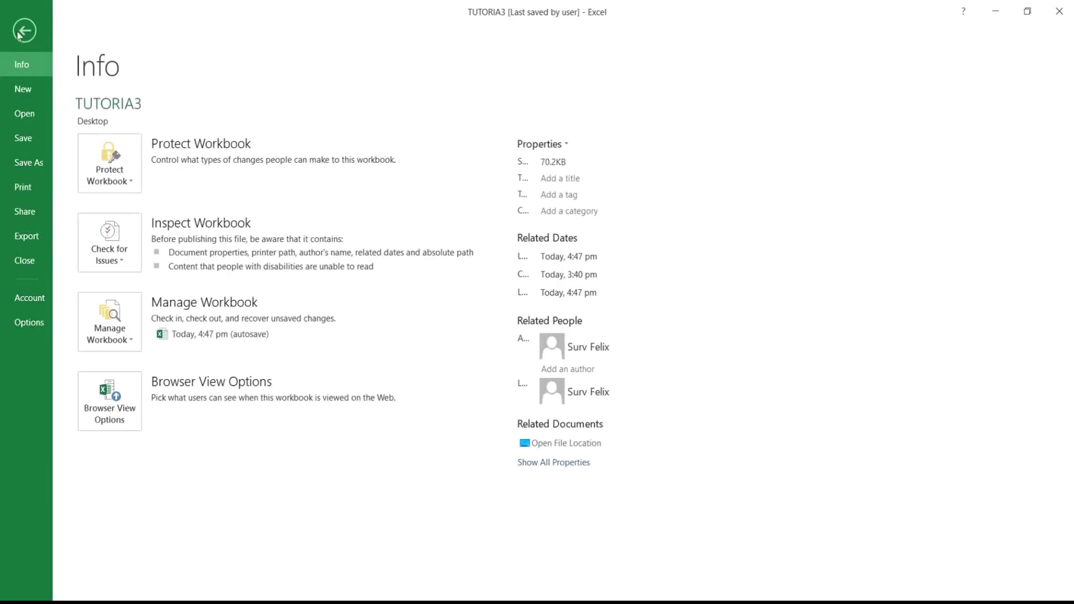
{"action": "left_click", "coordinate": [25, 193]}
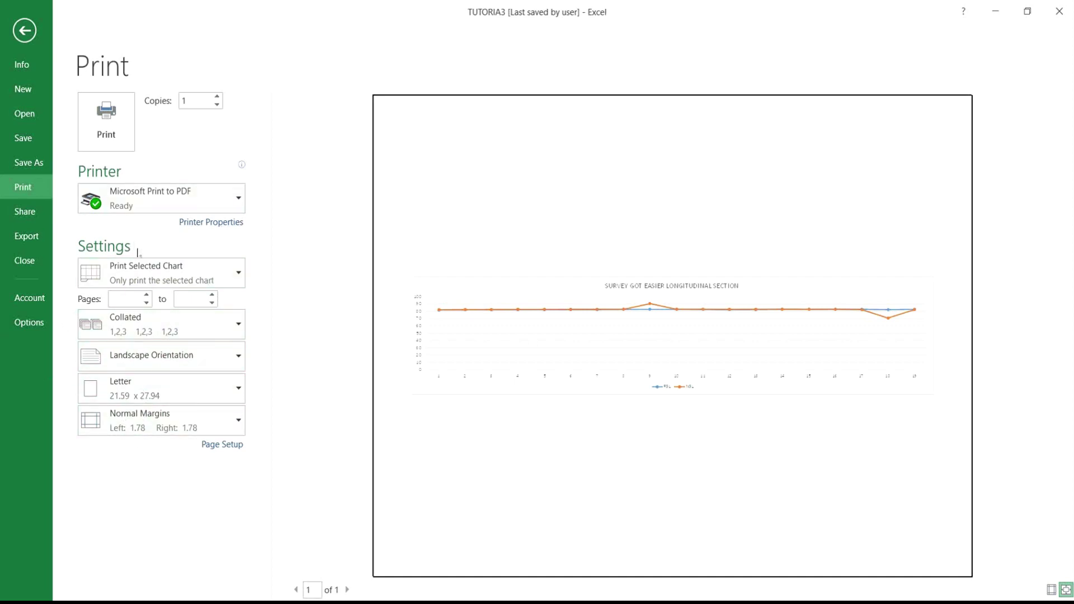
{"action": "left_click", "coordinate": [24, 30]}
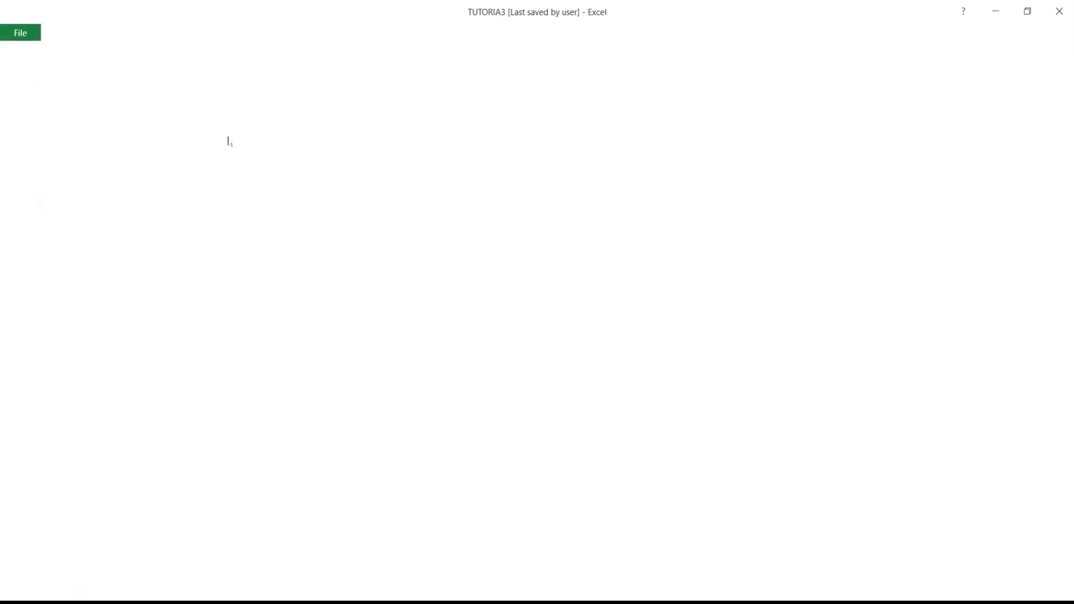